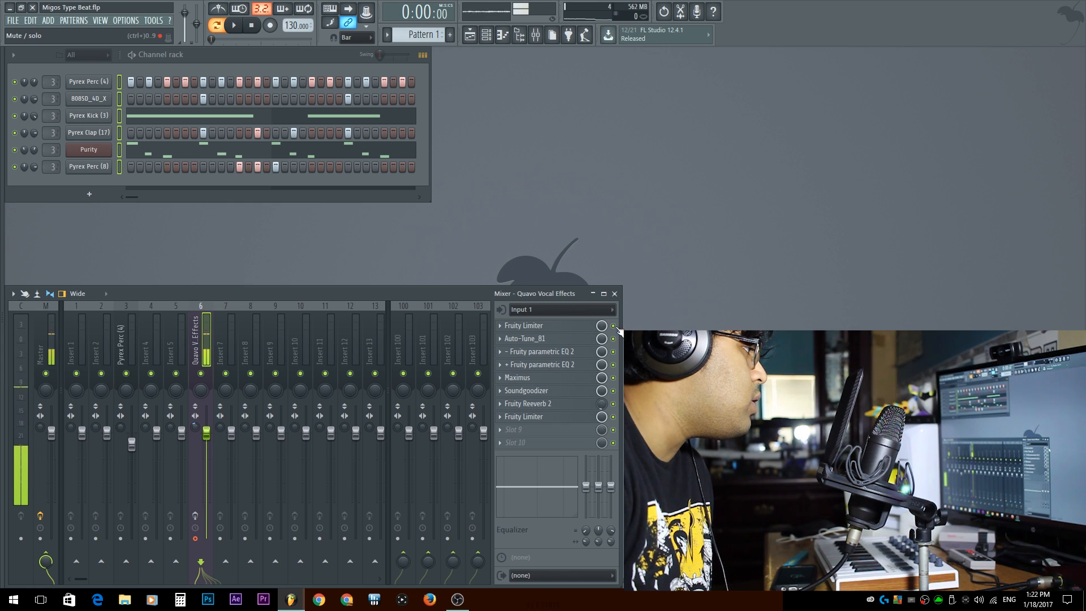
Select the Quavo Vocal Effects insert and open its first Fruity Limiter
left_click(195, 516)
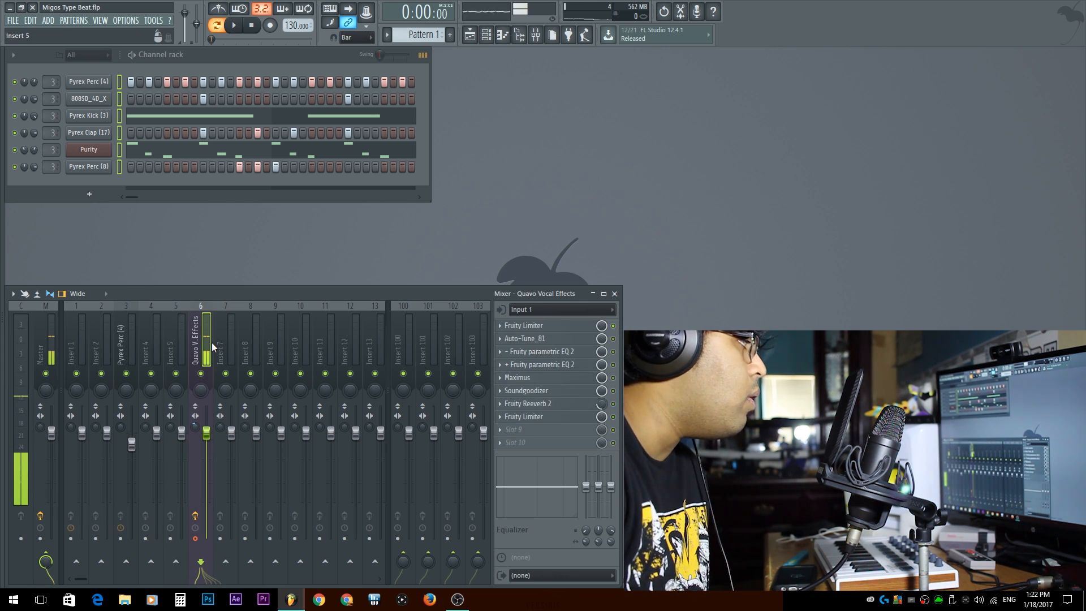
left_click(564, 328)
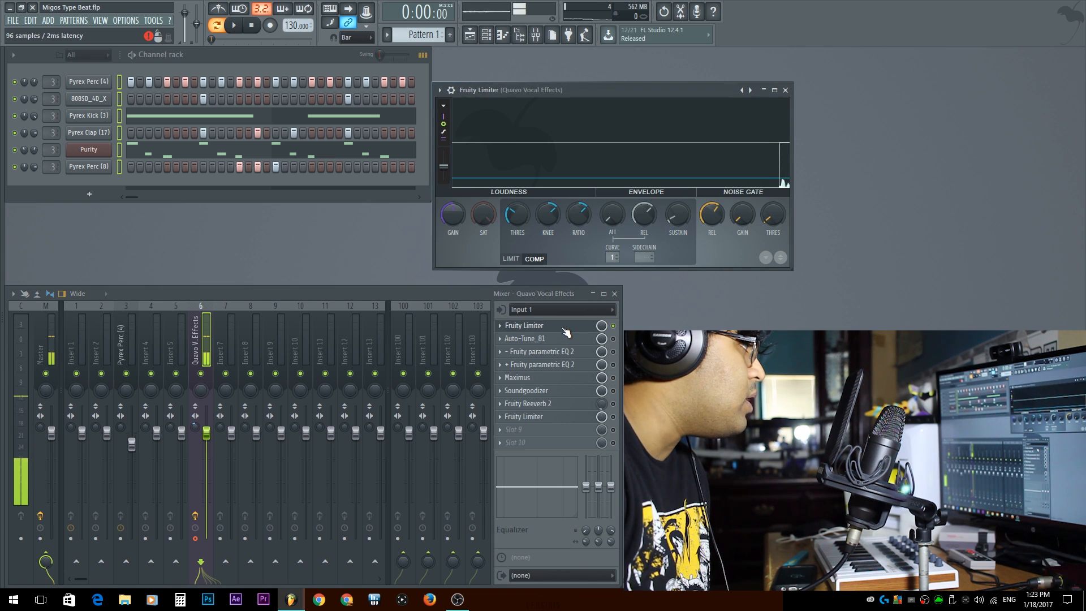
left_click(616, 328)
left_click_drag(608, 91, 611, 99)
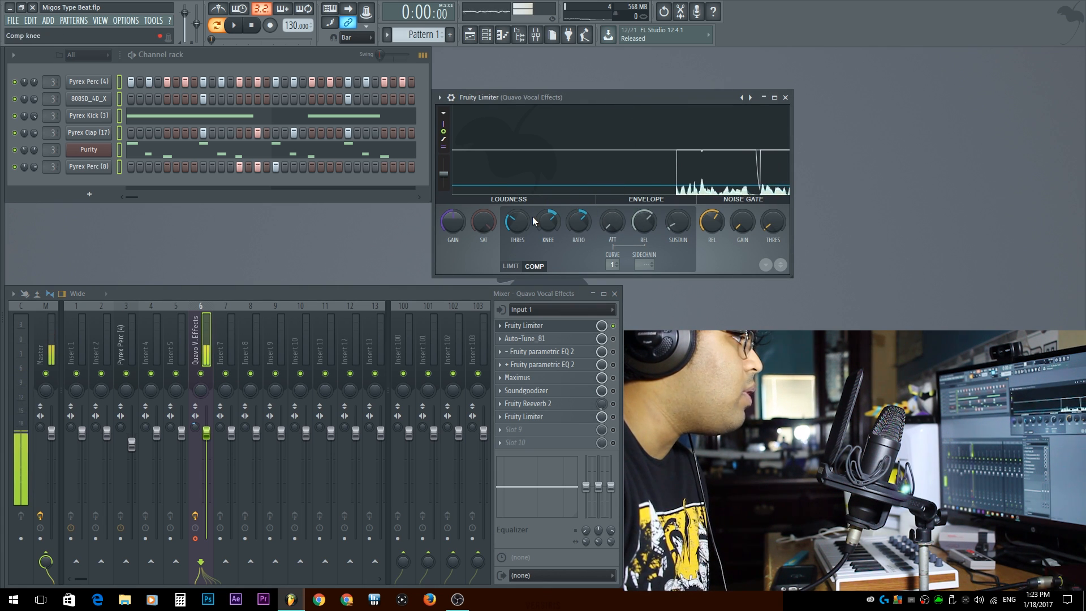
Tune the limiter's compressor threshold to about -18.5 dB, knee, ratio to about 1.9:1, and noise gate threshold
left_click_drag(517, 222, 517, 219)
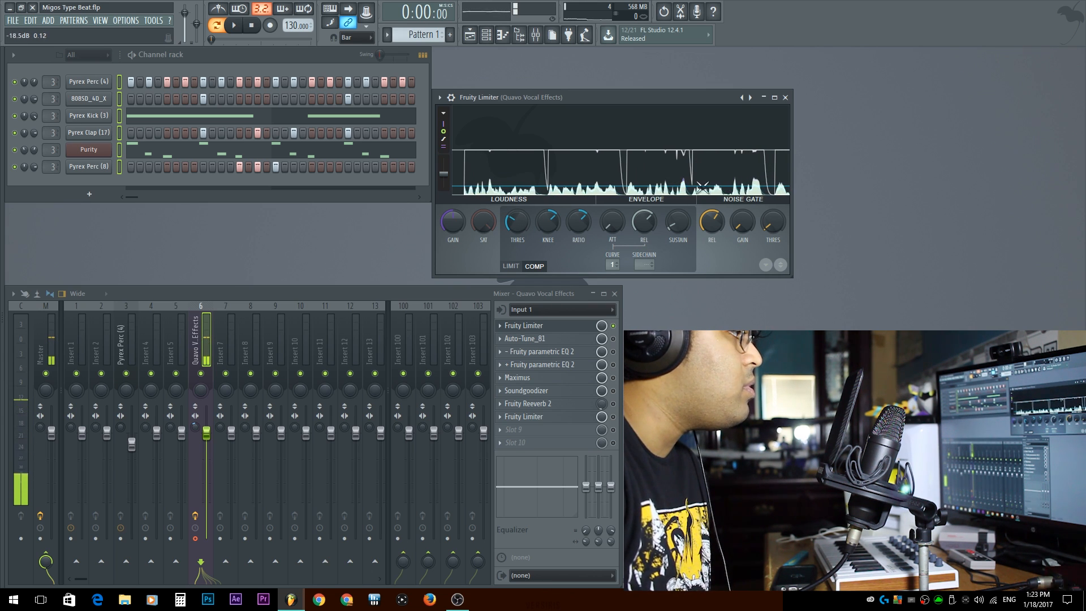
left_click_drag(545, 221, 547, 222)
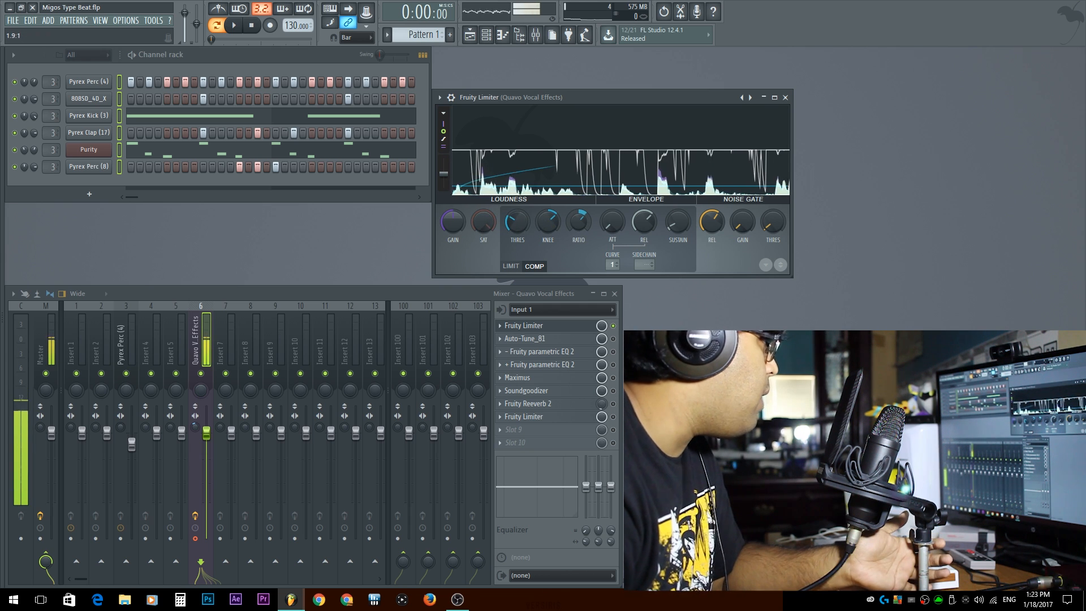
left_click_drag(578, 221, 587, 230)
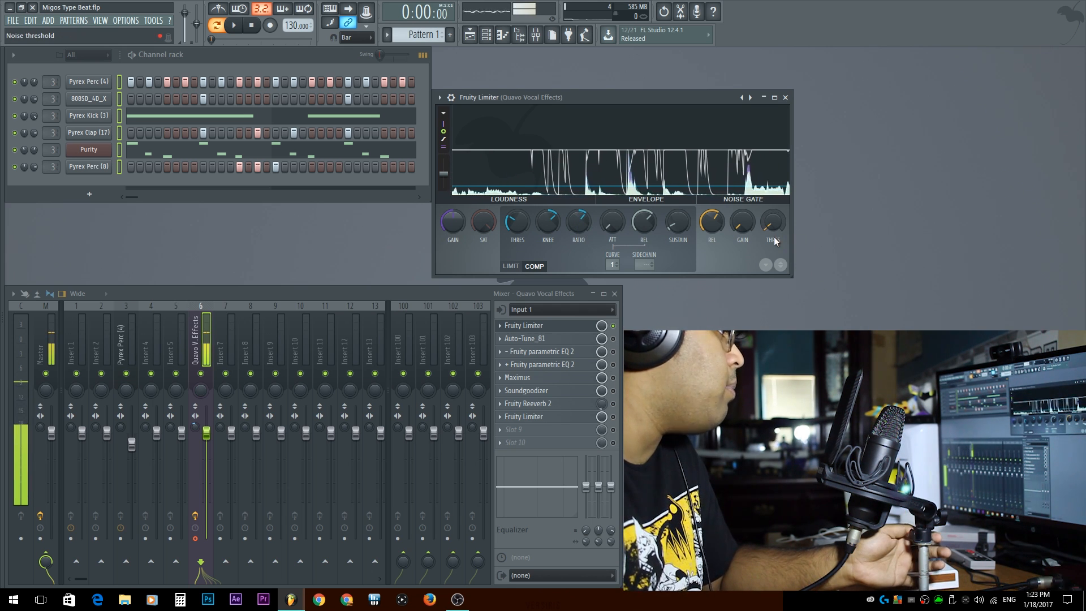
mouse_move(773, 223)
left_mouse_down()
mouse_move(782, 209)
mouse_move(775, 232)
left_mouse_up()
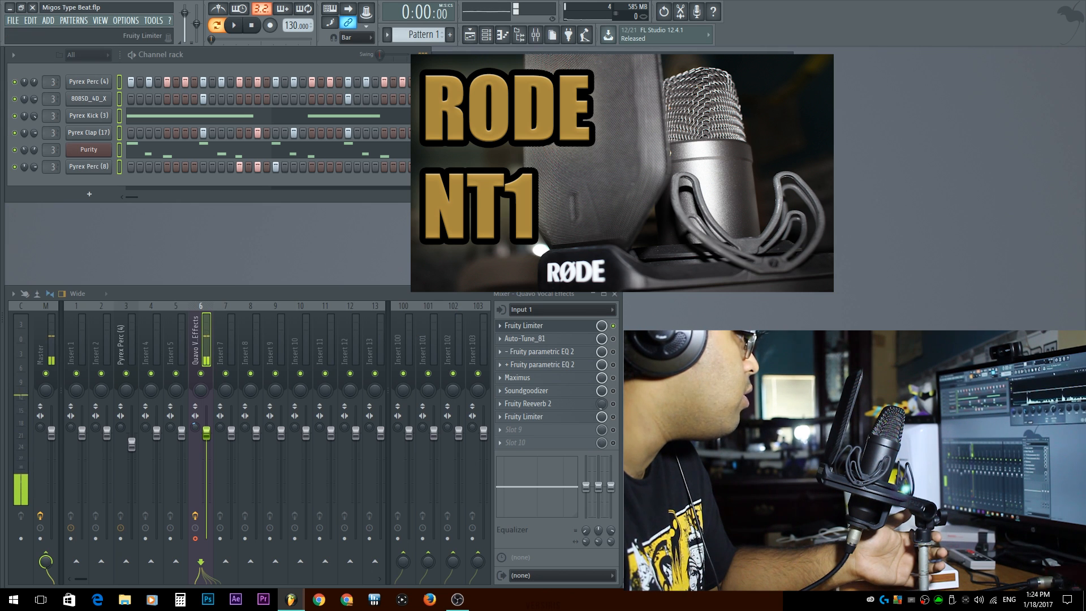
Open the Auto-Tune_81 plugin on the insert and close the limiter window
left_click_drag(619, 350, 466, 352)
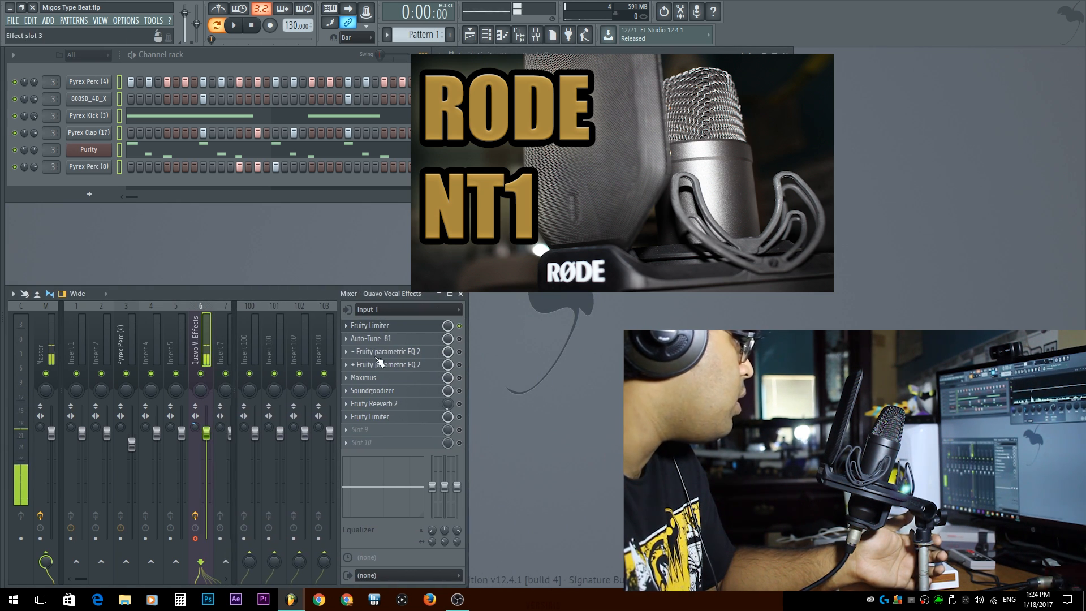
left_click(428, 339)
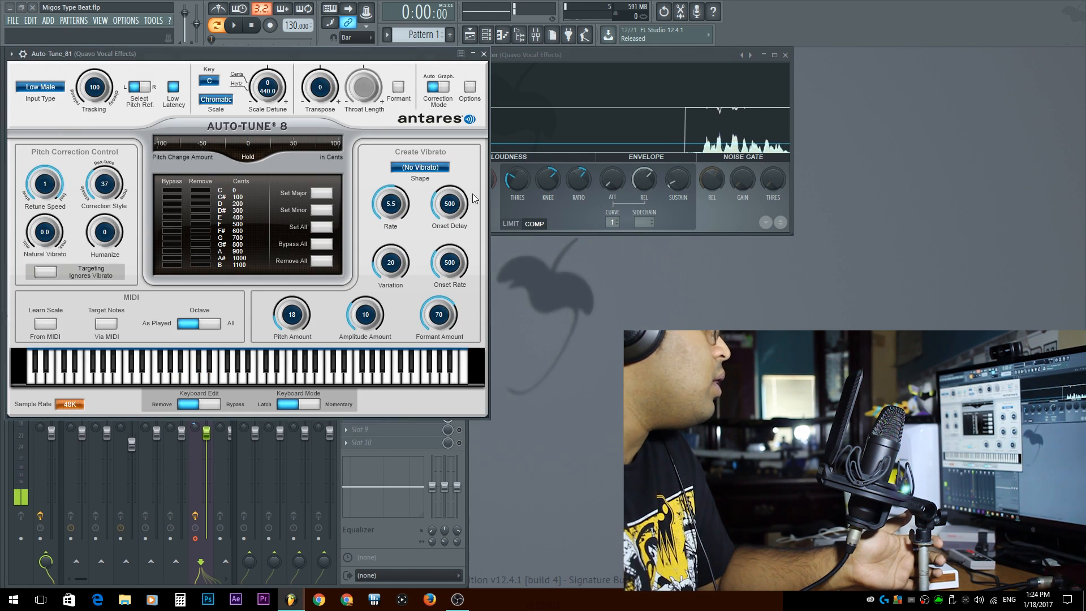
left_click(786, 55)
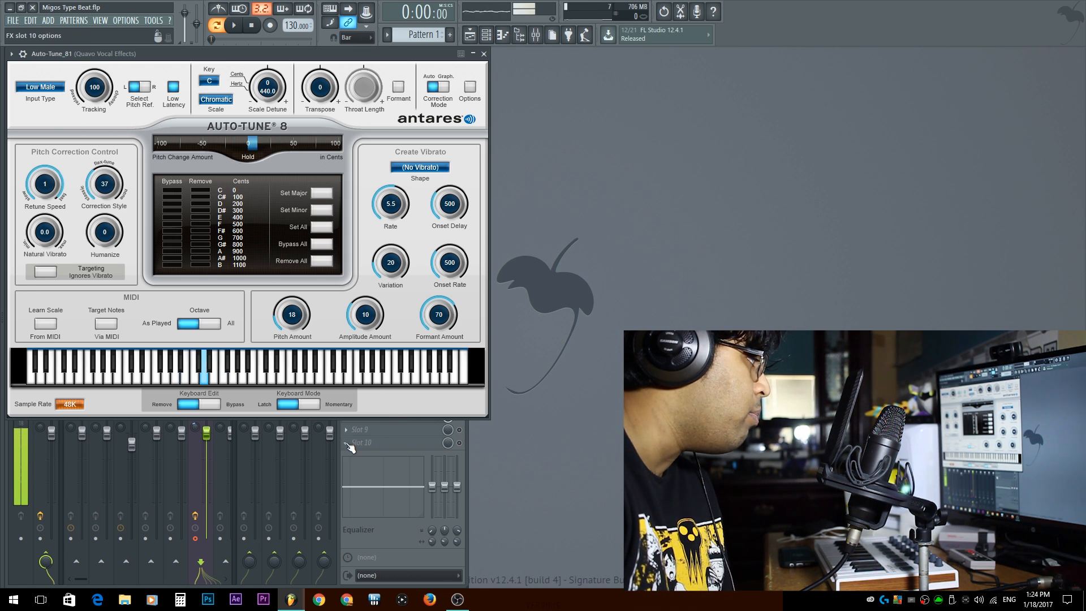
Load Pitcher into the insert's empty tenth effect slot
left_click(342, 443)
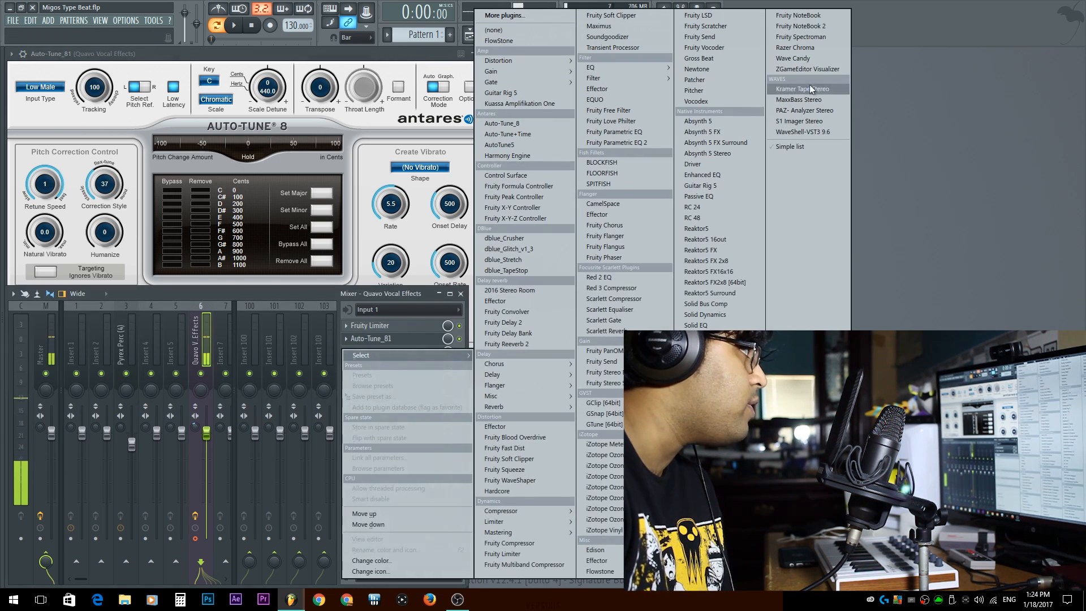
left_click(712, 88)
left_click_drag(265, 209, 780, 125)
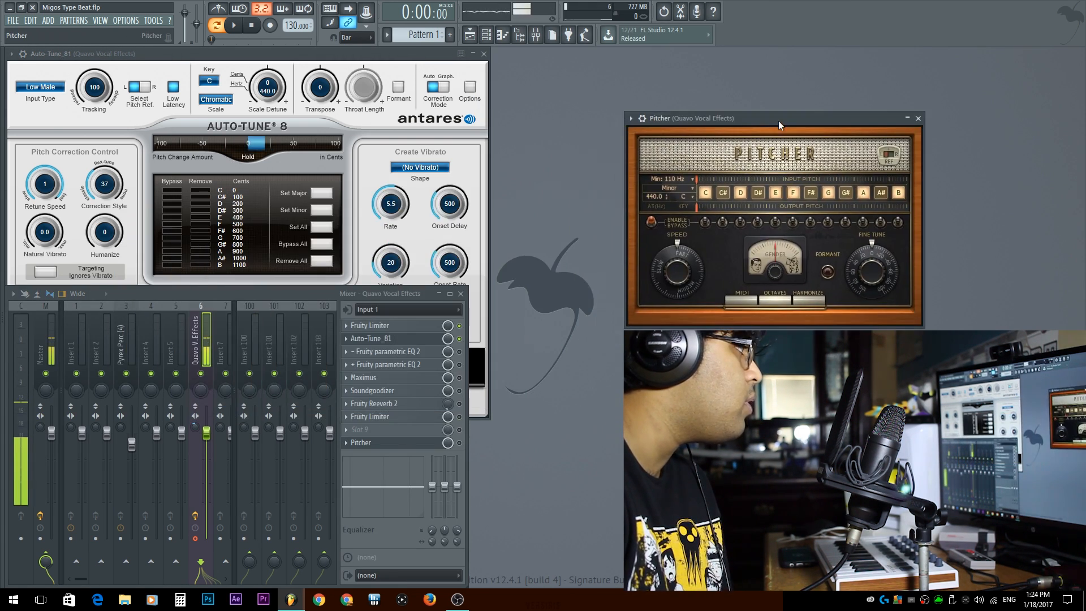
Move the Pitcher slot up to sit directly after the first Fruity Limiter
left_click(435, 68)
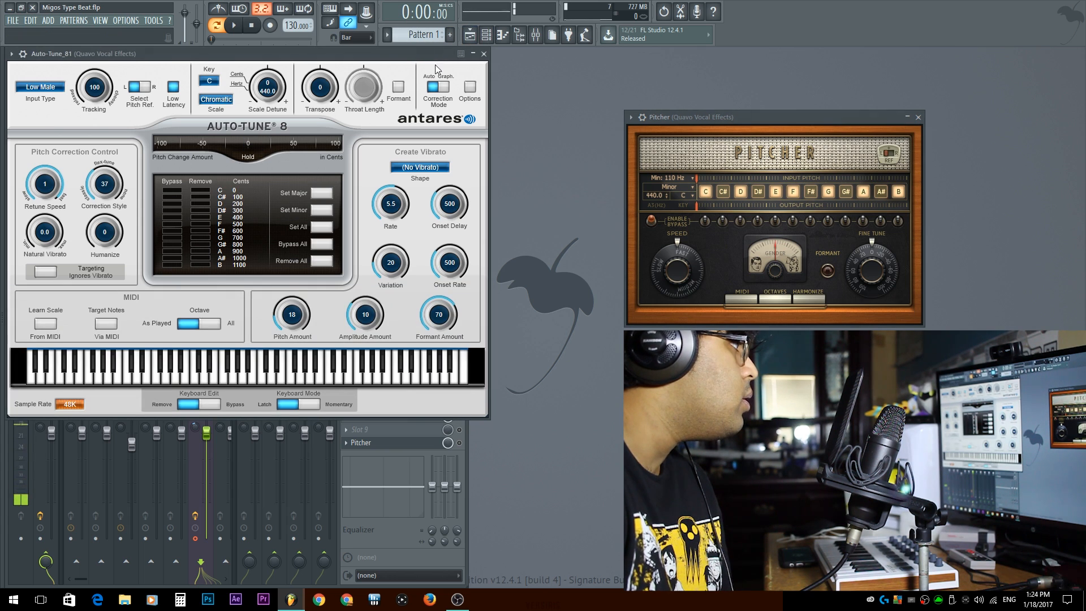
left_click(459, 443)
scroll(459, 443, "up", 7)
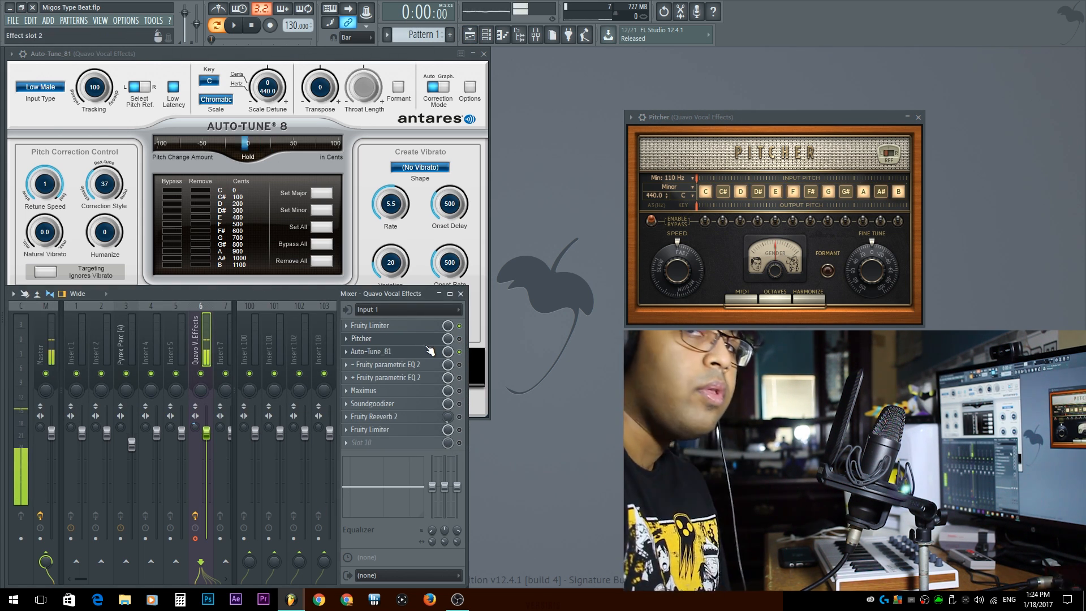
left_click(295, 59)
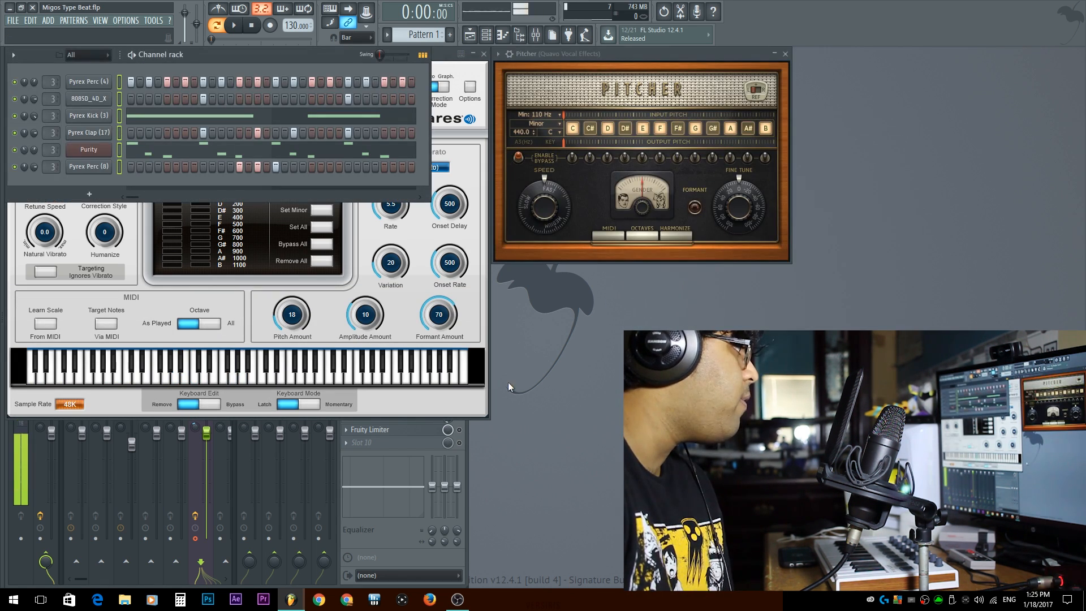
Set Pitcher's scale to All
left_click(480, 330)
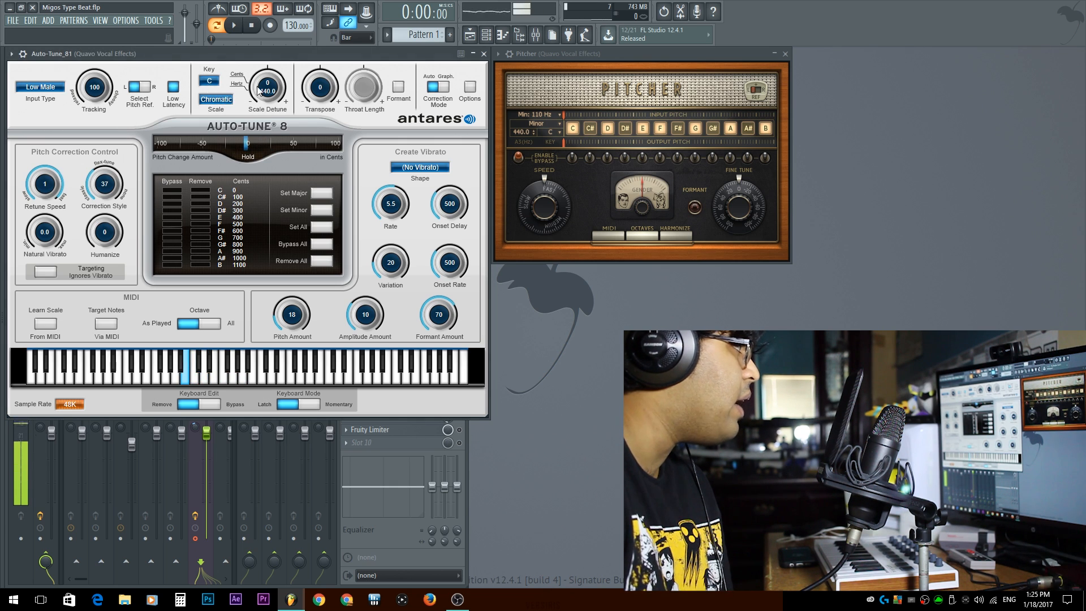
left_click(520, 125)
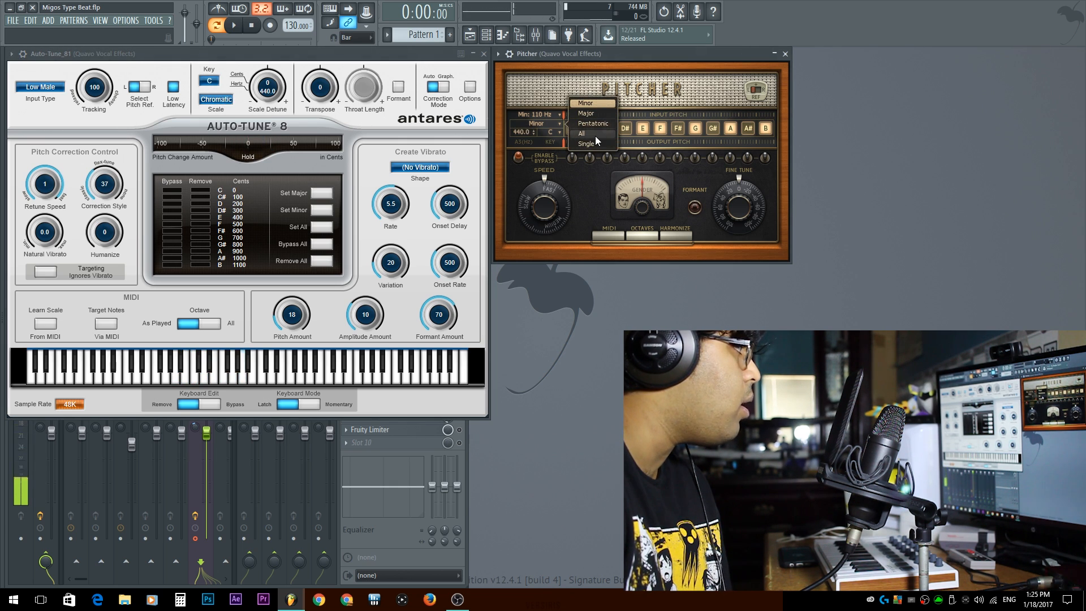
left_click(596, 135)
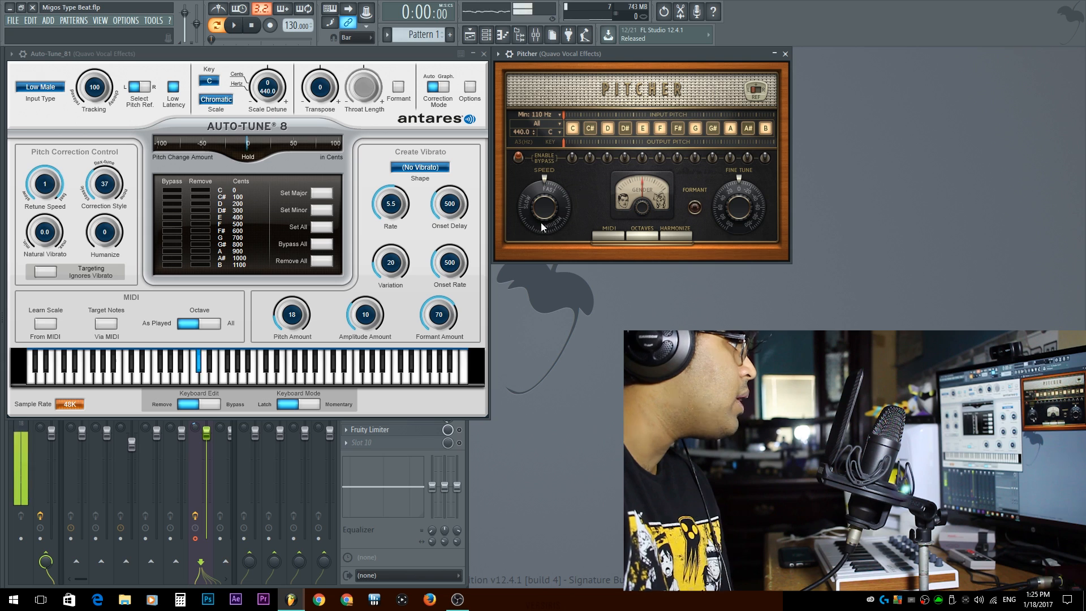
Adjust Pitcher's correction speed and set its gender knob to about -94
left_click_drag(544, 208, 545, 245)
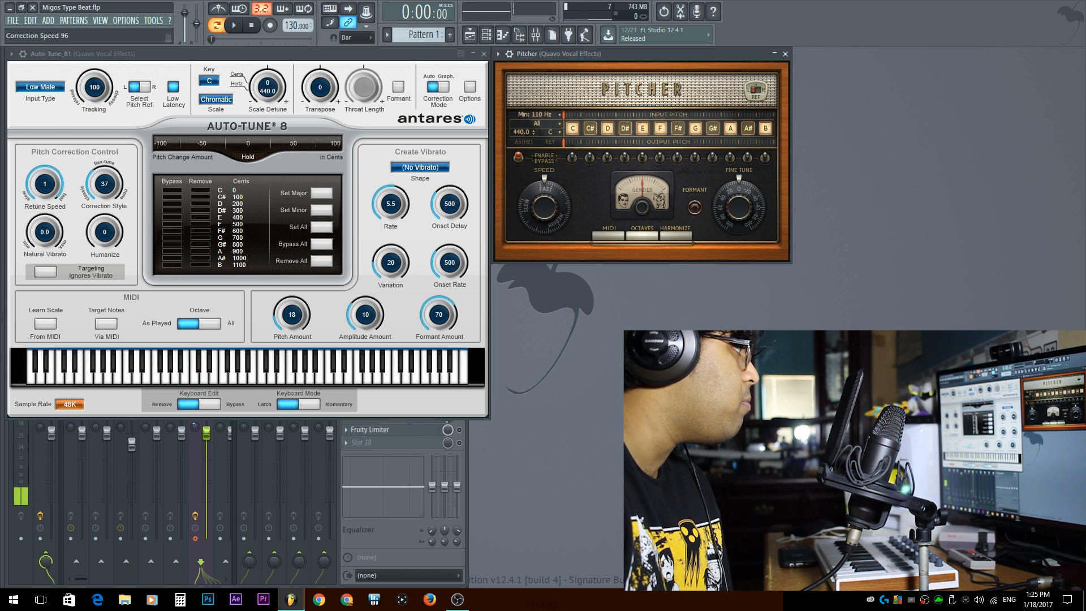
left_click_drag(654, 212, 654, 224)
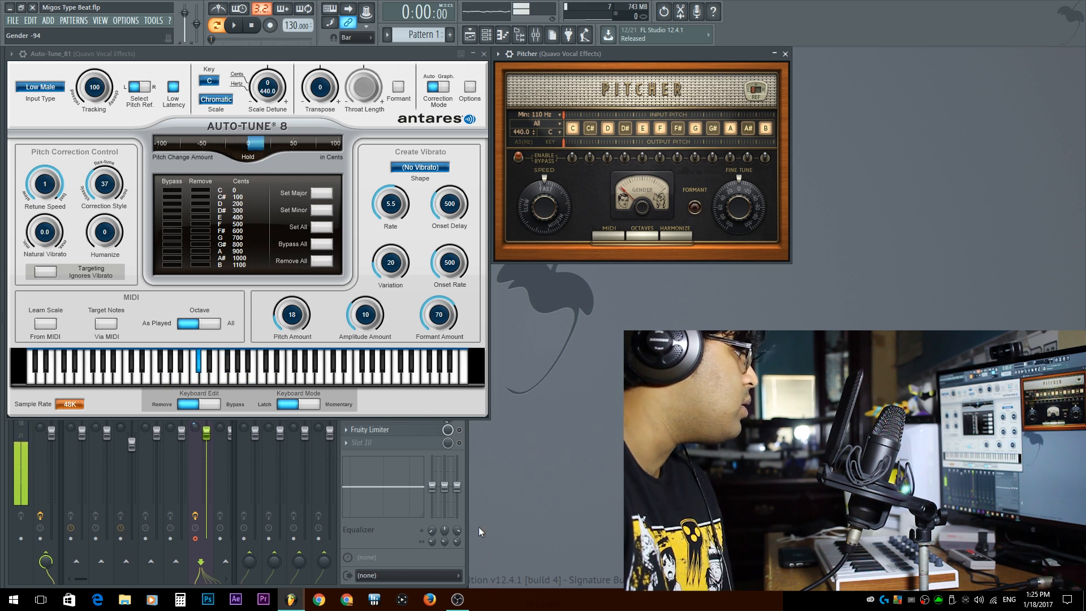
left_click(464, 524)
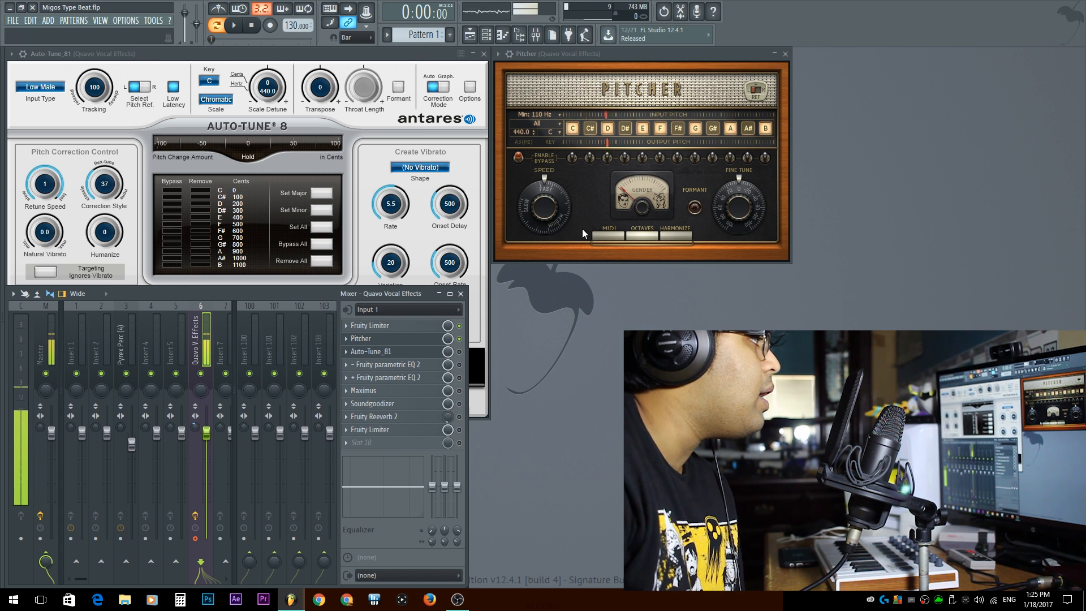
left_click_drag(549, 205, 549, 195)
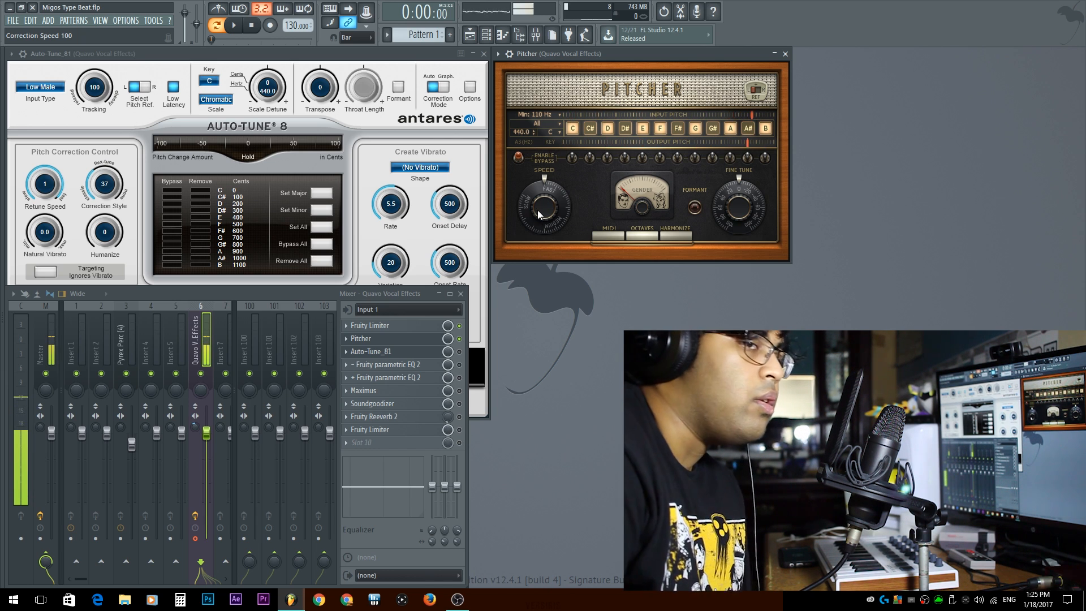
left_click_drag(539, 211, 533, 235)
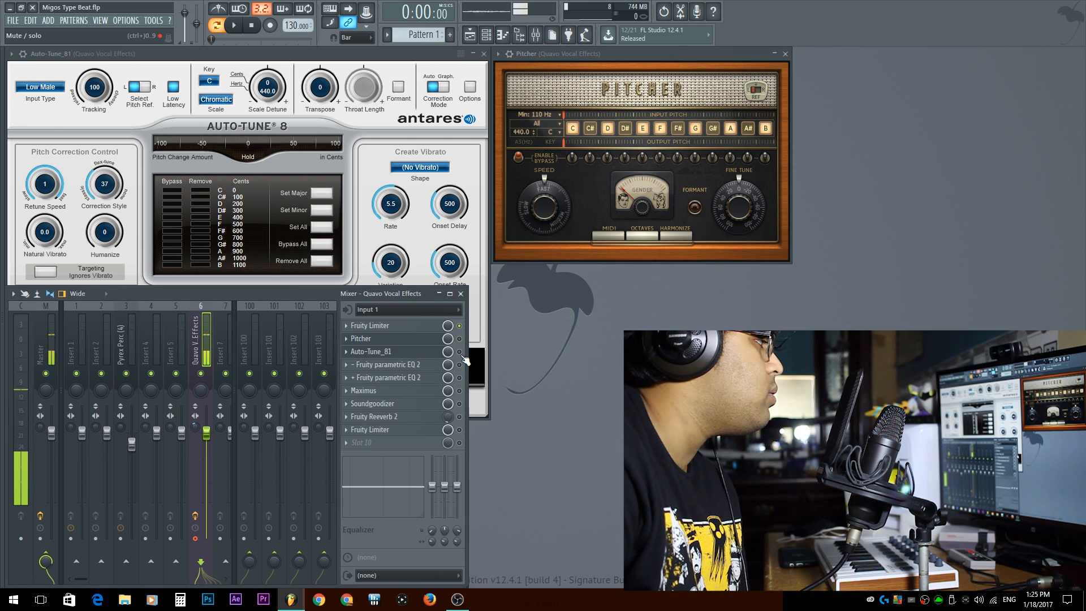
Open the first Fruity parametric EQ 2 in the vocal insert's effect chain
left_click(412, 63)
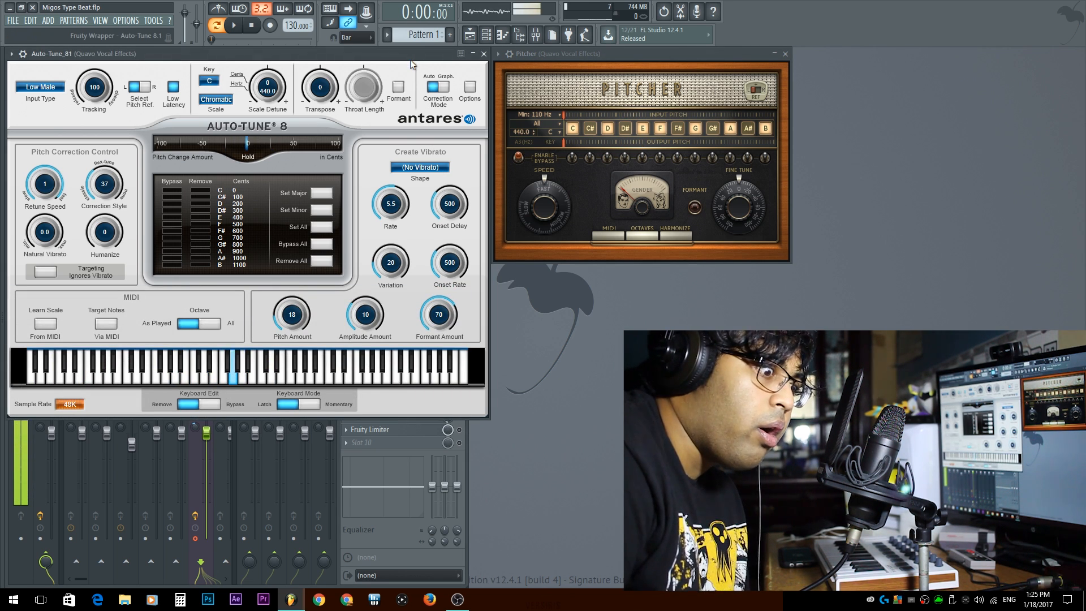
mouse_move(469, 429)
left_mouse_down()
mouse_move(491, 427)
mouse_move(470, 427)
left_mouse_up()
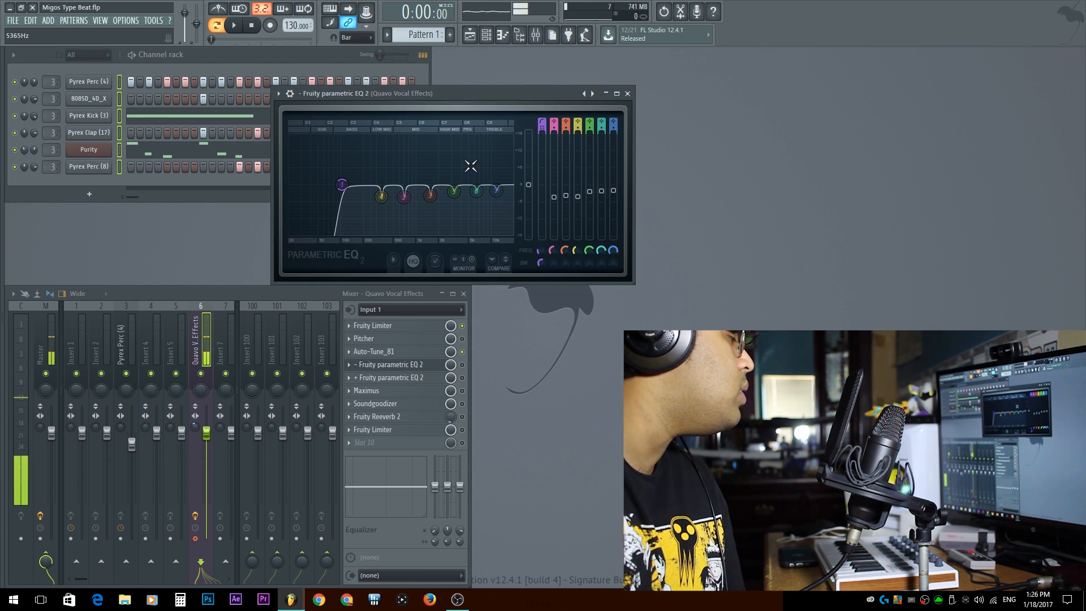
middle_click(388, 368)
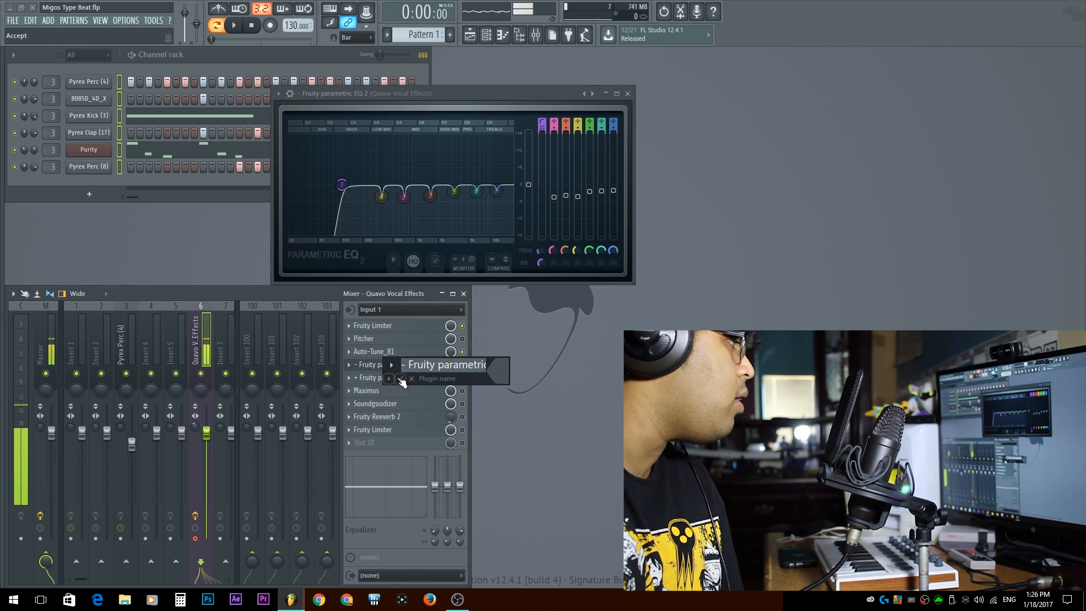
left_click(402, 380)
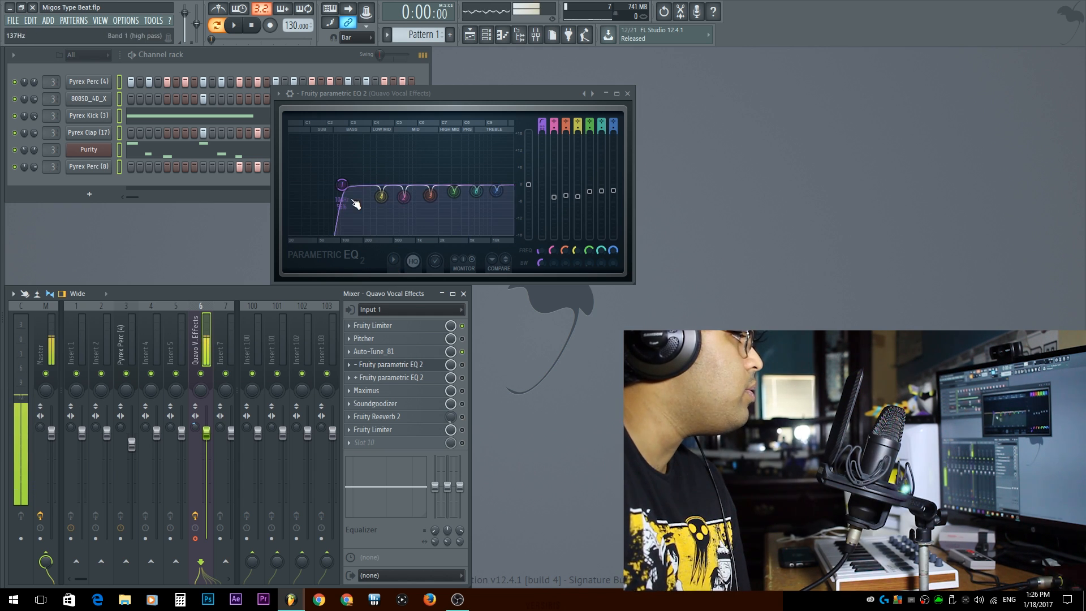
Boost EQ band 4 to about 18 dB near 291 Hz with a narrow width
right_click(381, 198)
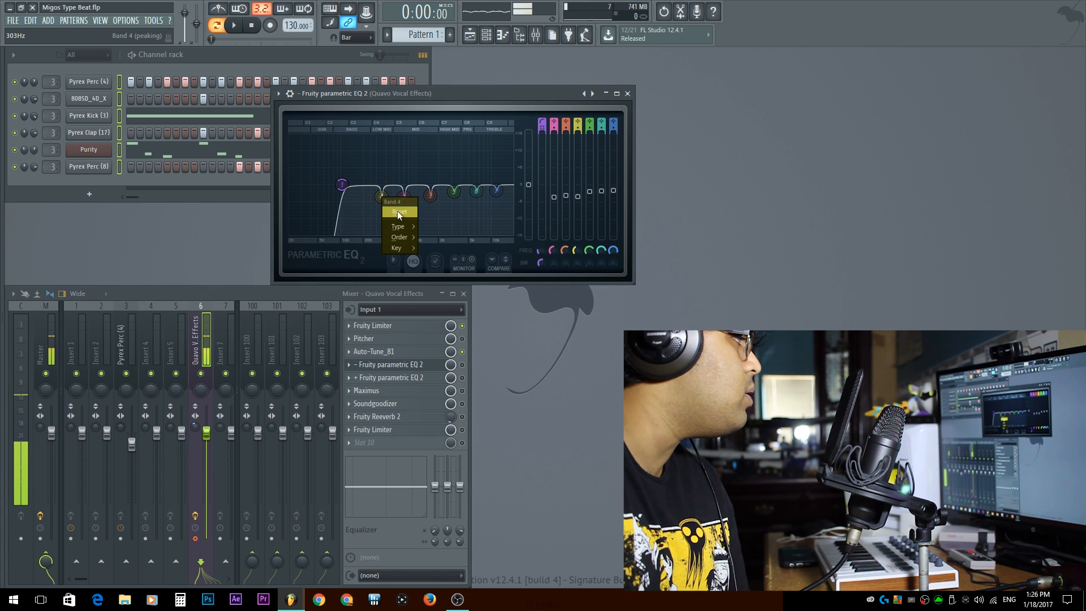
left_click(348, 243)
left_click_drag(383, 199, 375, 158)
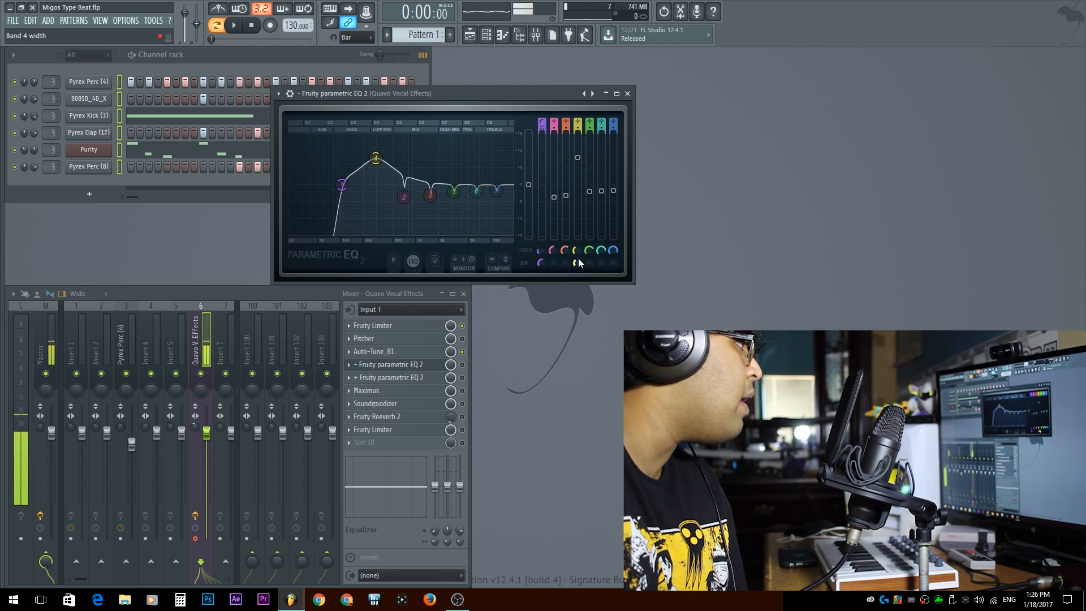
left_click_drag(575, 263, 575, 286)
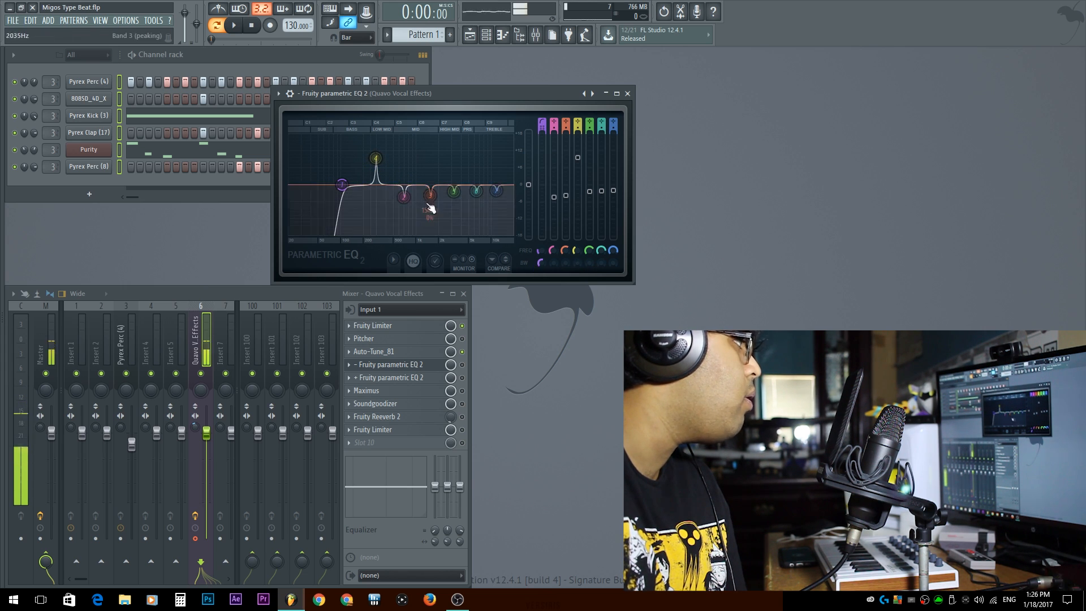
left_click_drag(378, 162, 375, 142)
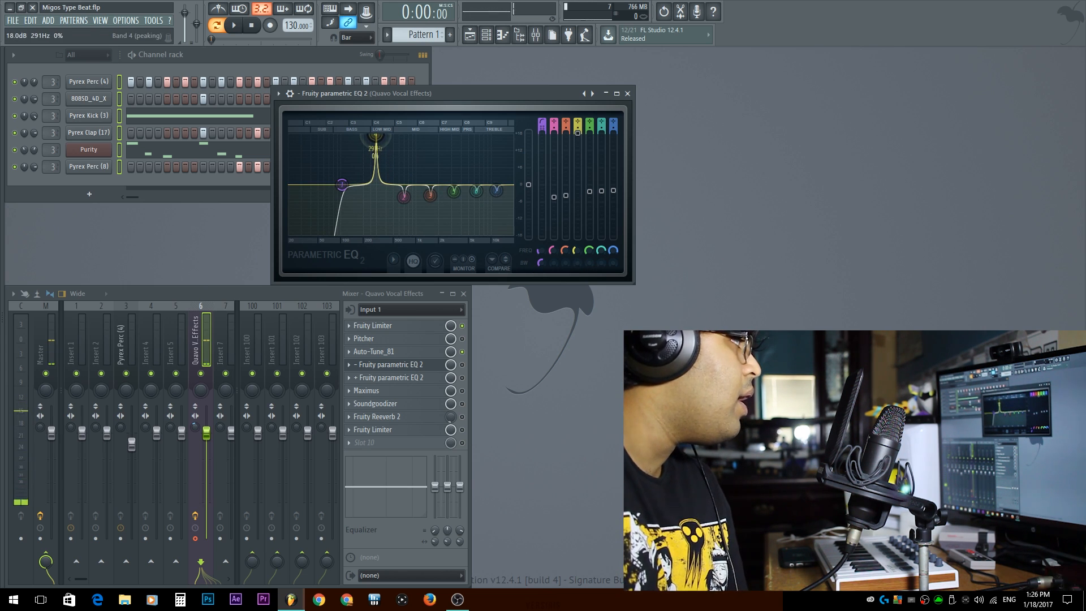
Sweep band 4 and cut it about -6.2 dB near 347 Hz, then boost band 6 near 6380 Hz
left_click(462, 366)
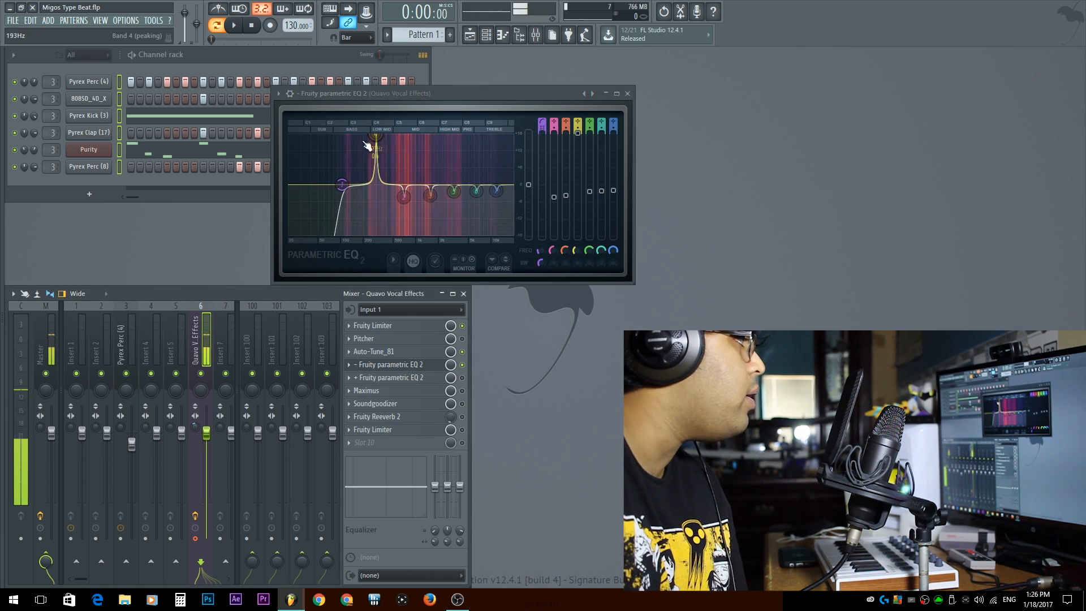
left_click_drag(376, 136, 382, 136)
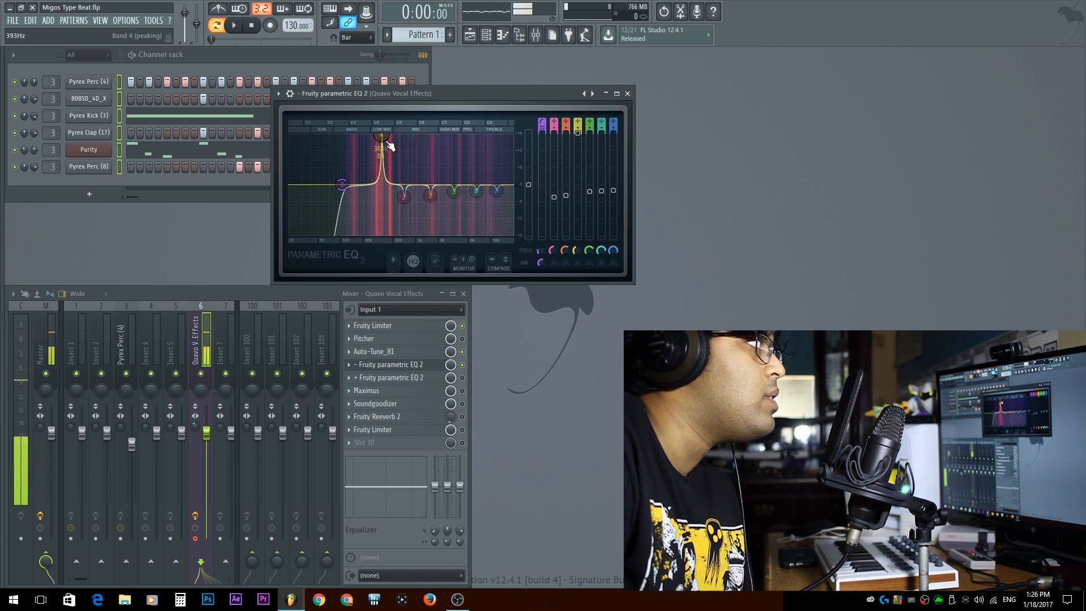
left_click_drag(388, 140, 382, 201)
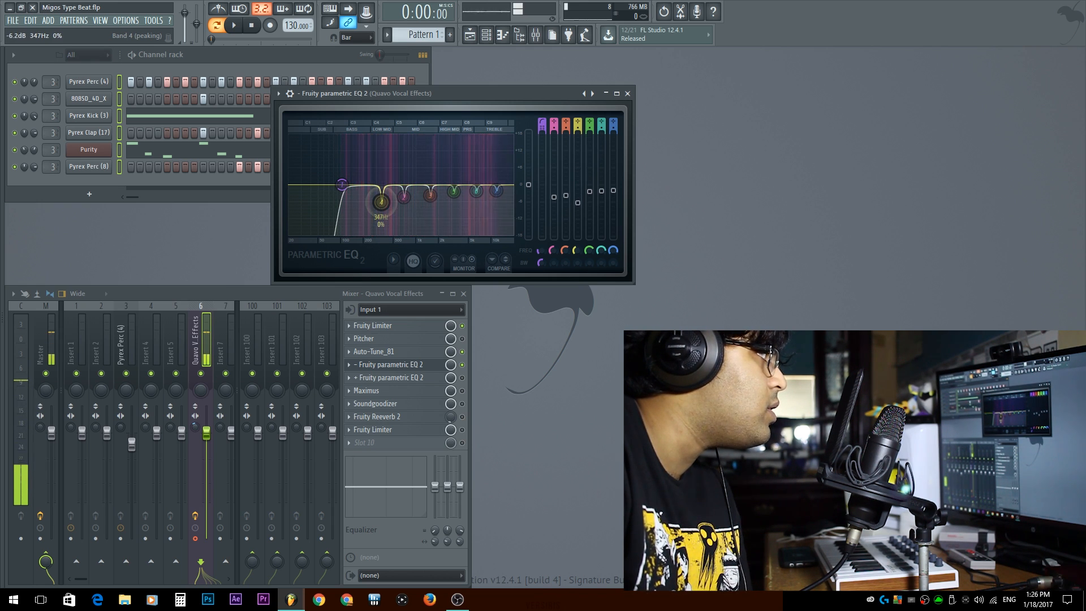
left_click_drag(484, 199, 484, 185)
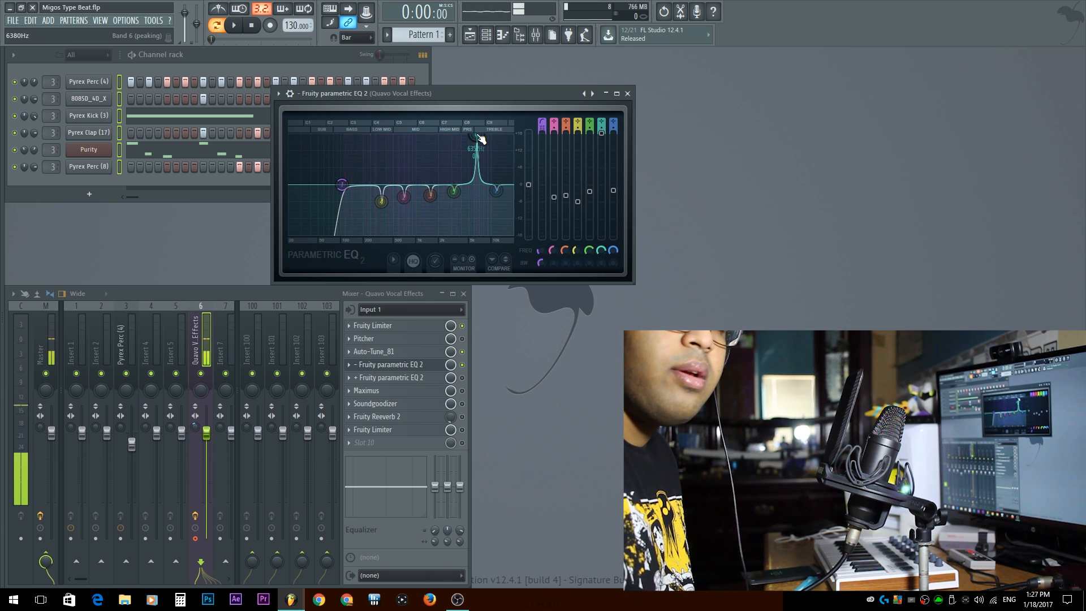
Reset band 6 in the first parametric EQ, then open the second parametric EQ 2 and lower its high-shelf band 7 slightly
right_click(477, 138)
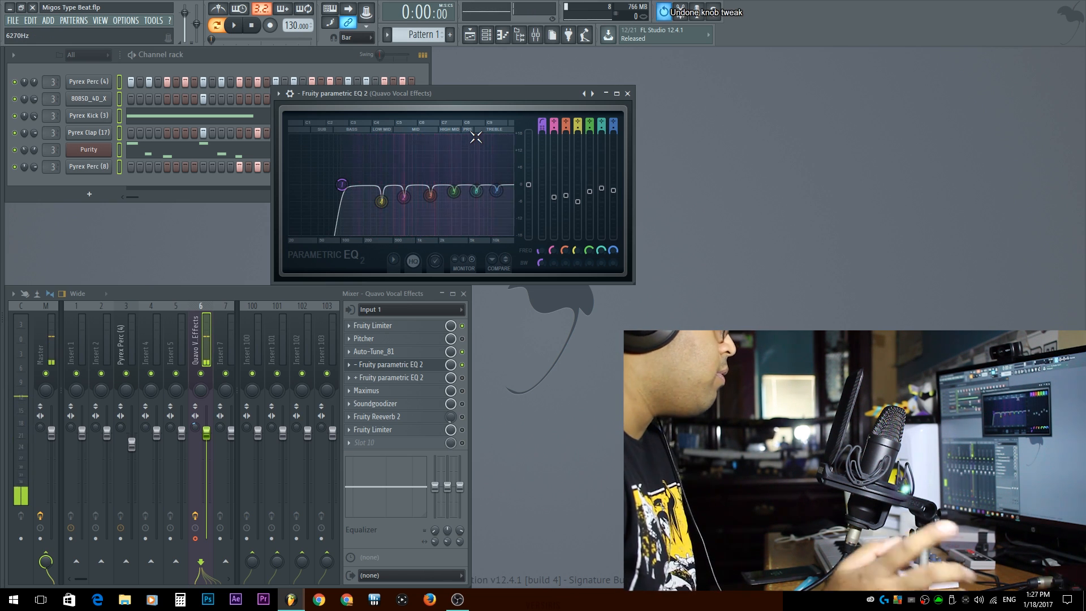
left_click(383, 377)
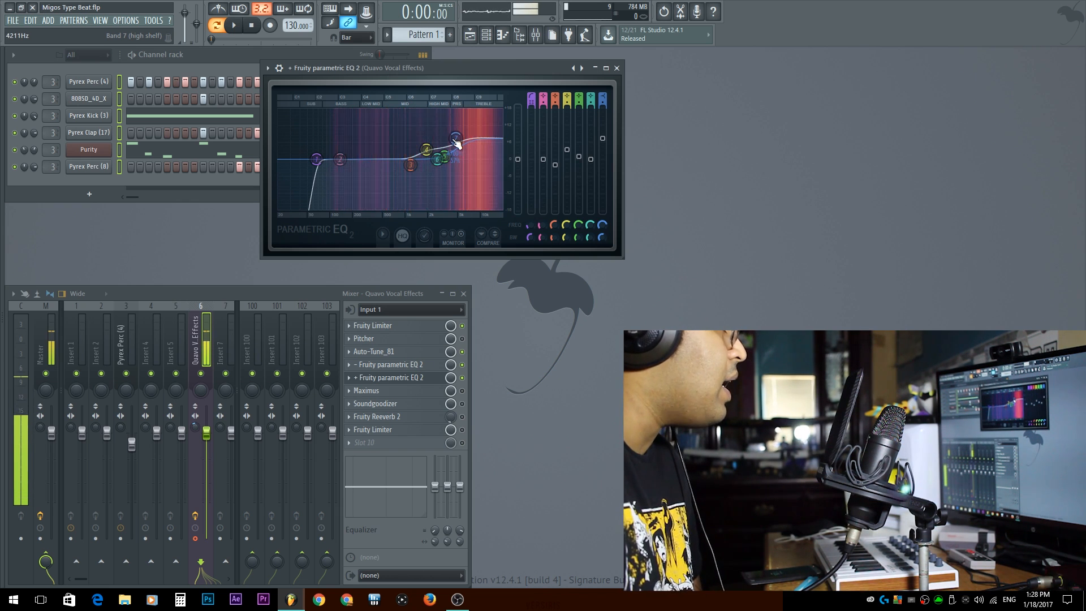
left_click_drag(455, 139, 455, 144)
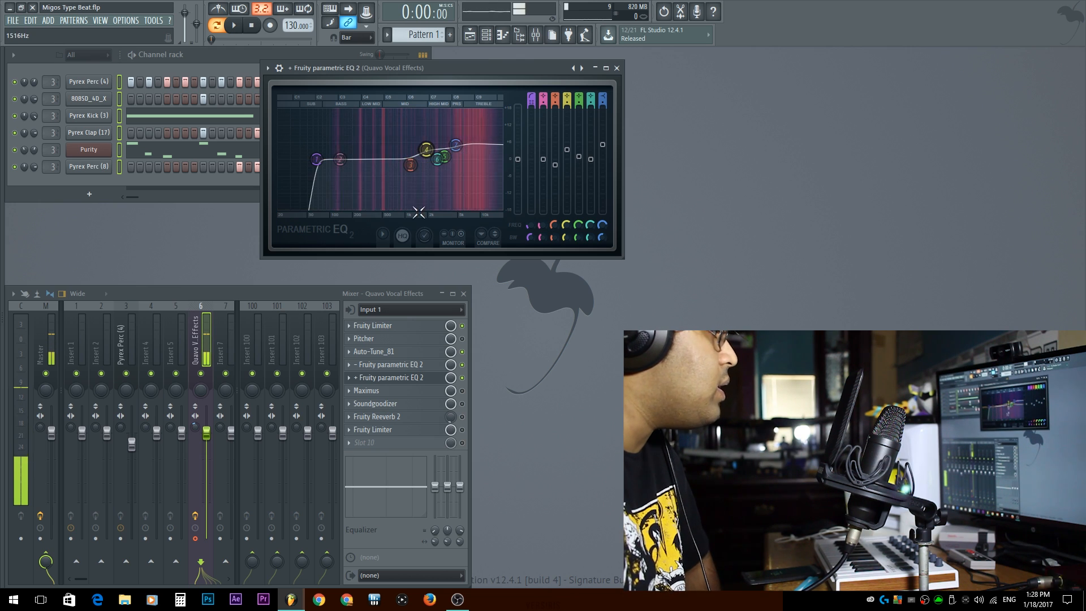
Open Maximus, browse its preset list, toggle the effect off and on to compare, and close it
left_click(412, 379)
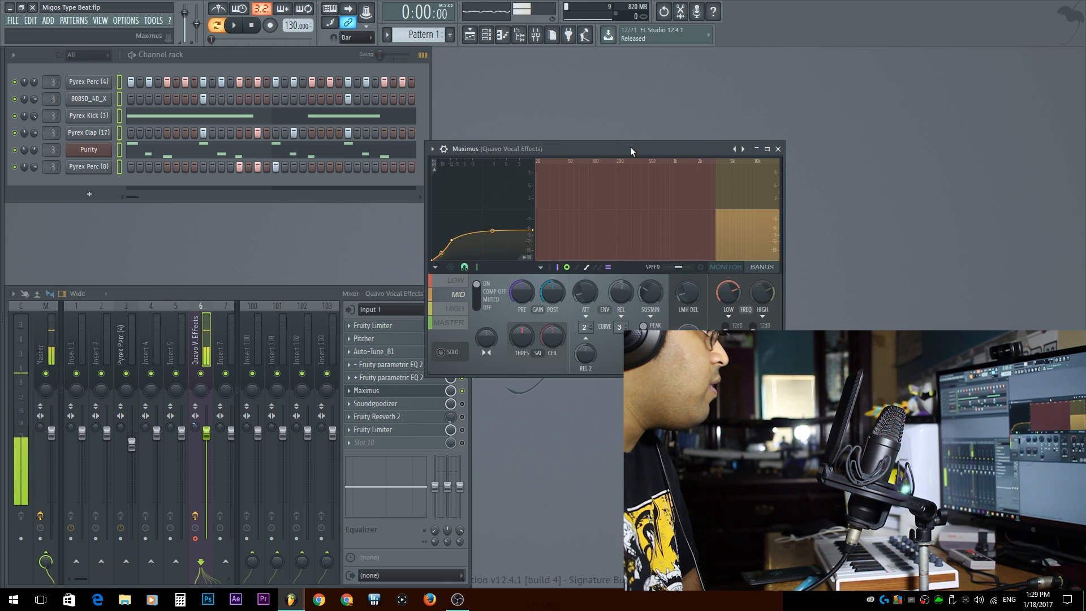
left_click_drag(630, 148, 456, 67)
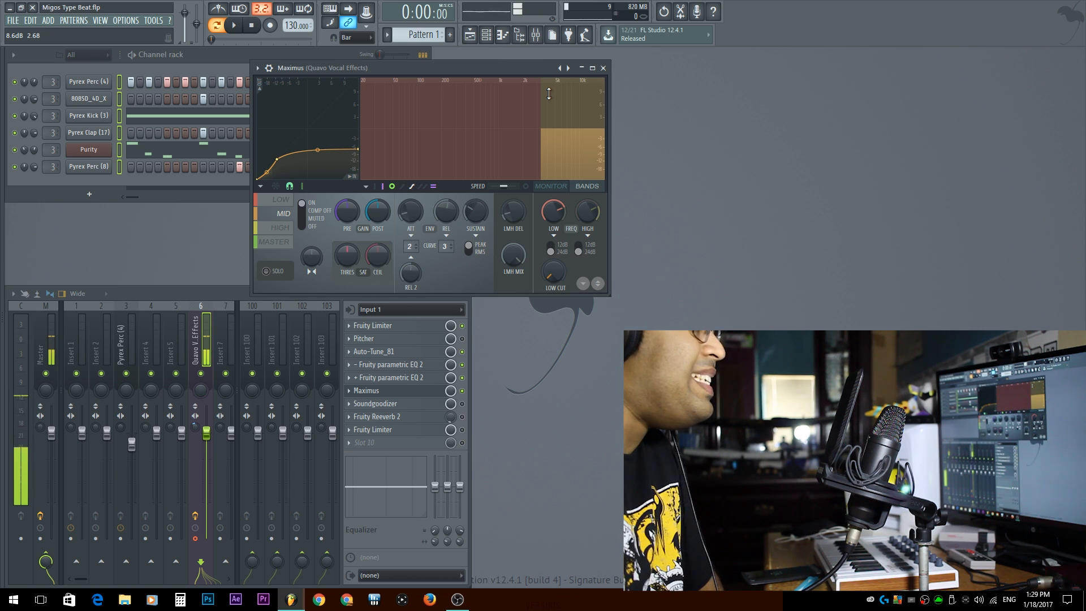
left_click(568, 68)
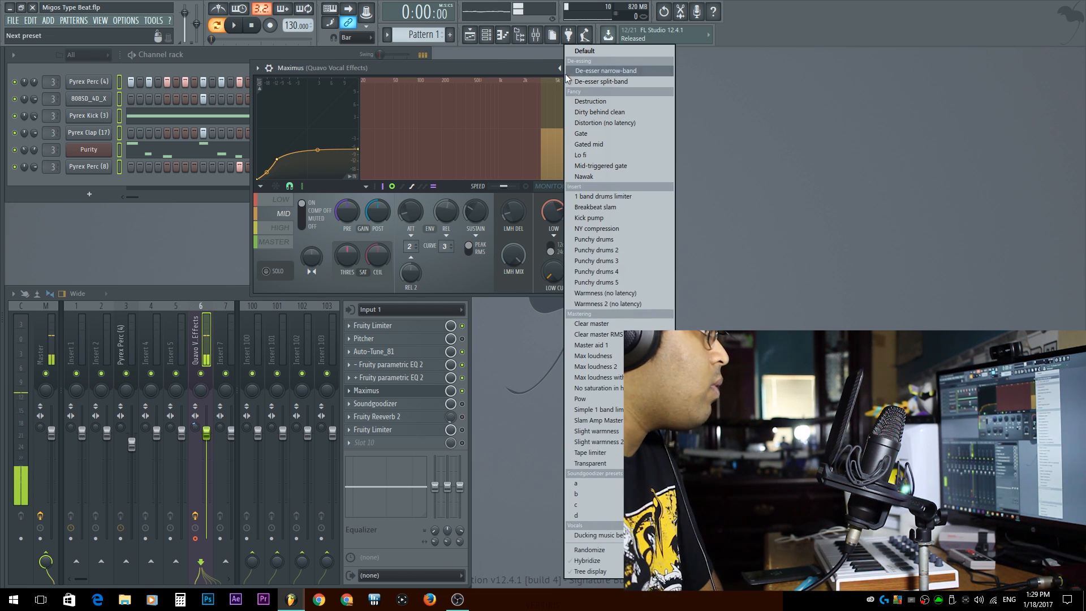
left_click(518, 67)
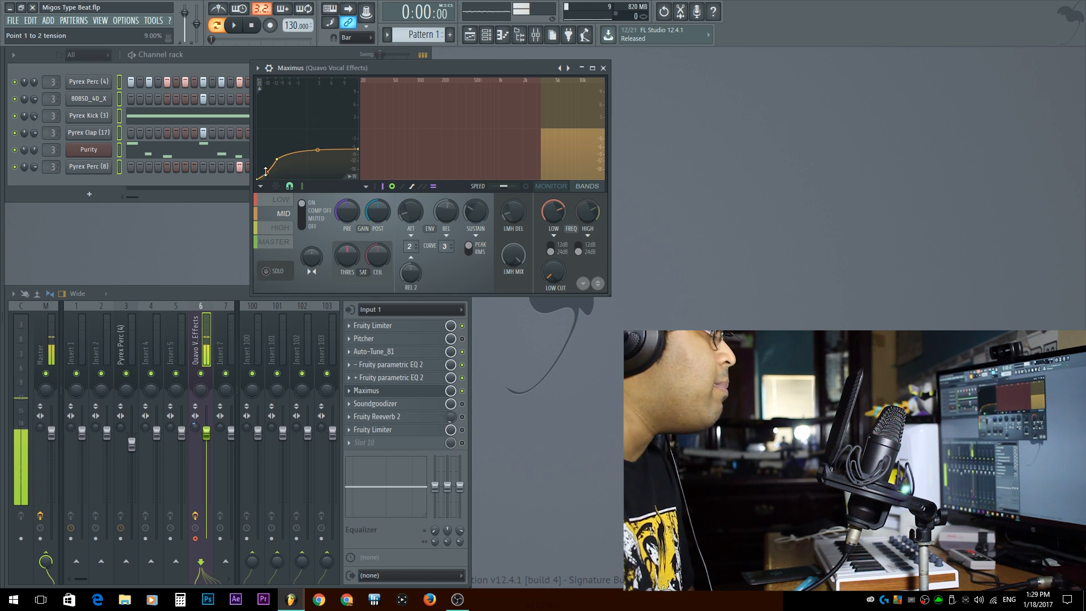
left_click(462, 391)
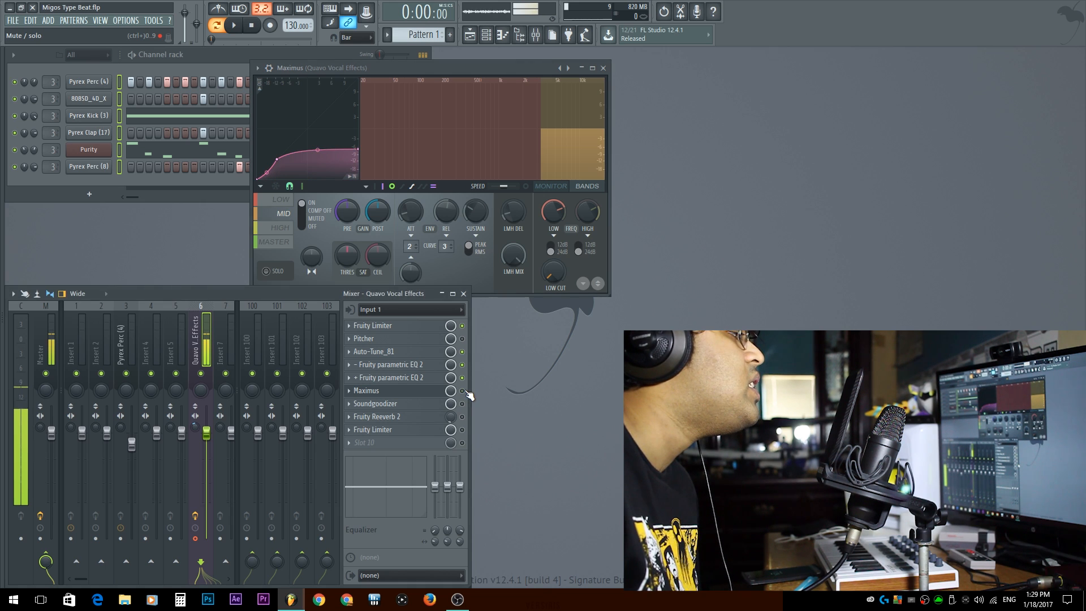
left_click(462, 391)
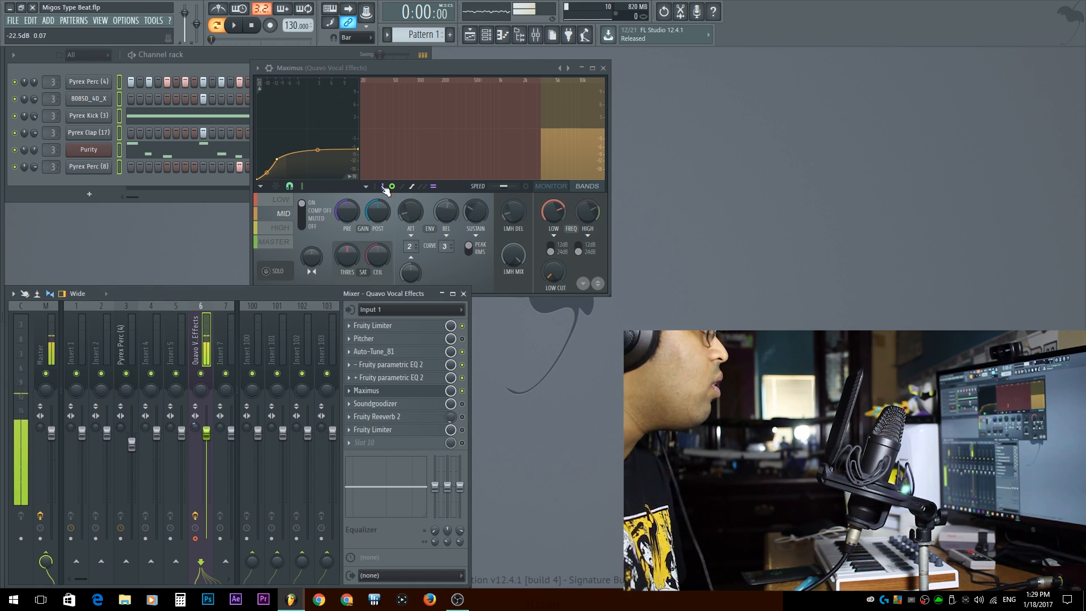
left_click(603, 69)
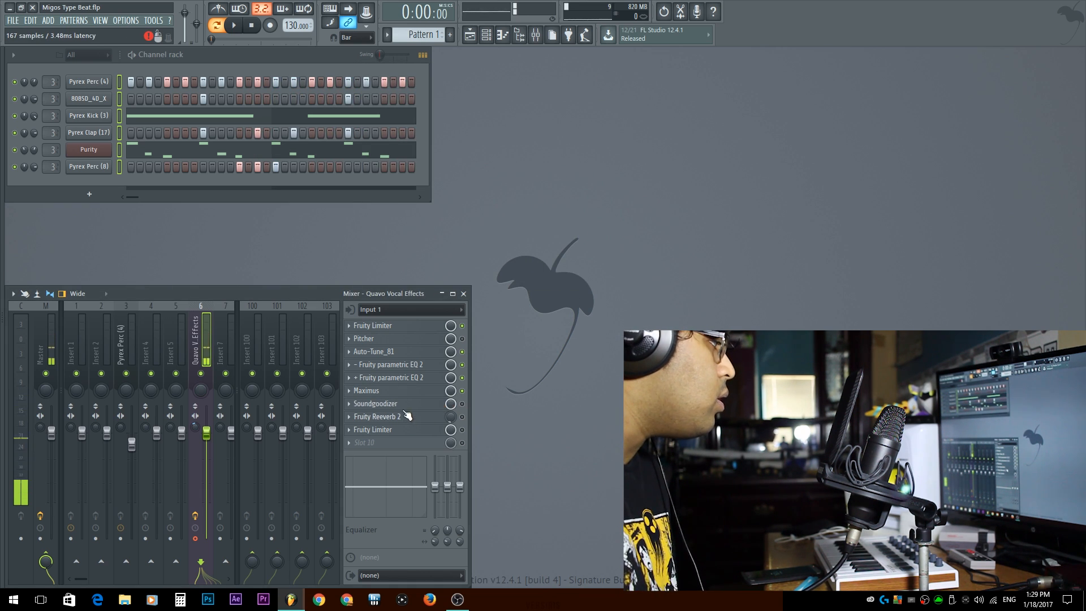
Open Soundgoodizer and raise its amount knob slightly in mode C before closing it
left_click(435, 404)
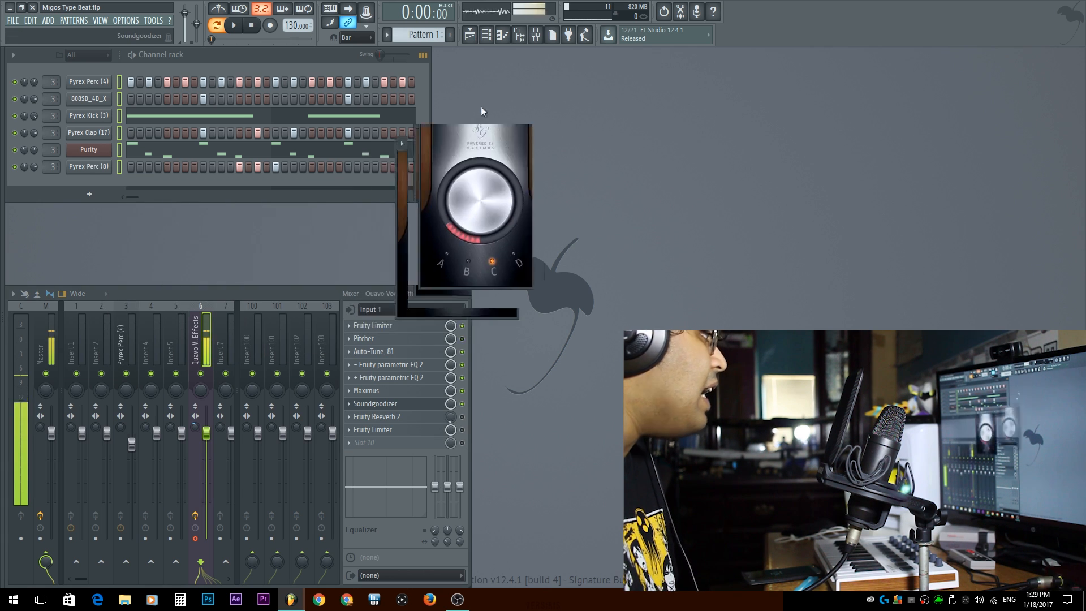
left_click_drag(502, 83, 361, 94)
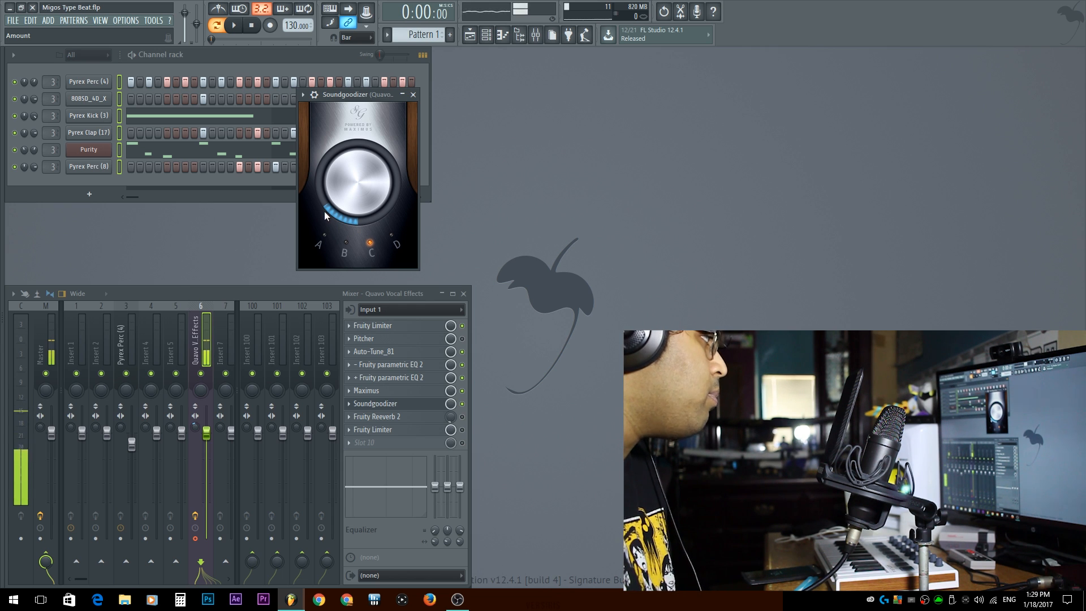
left_click(412, 404)
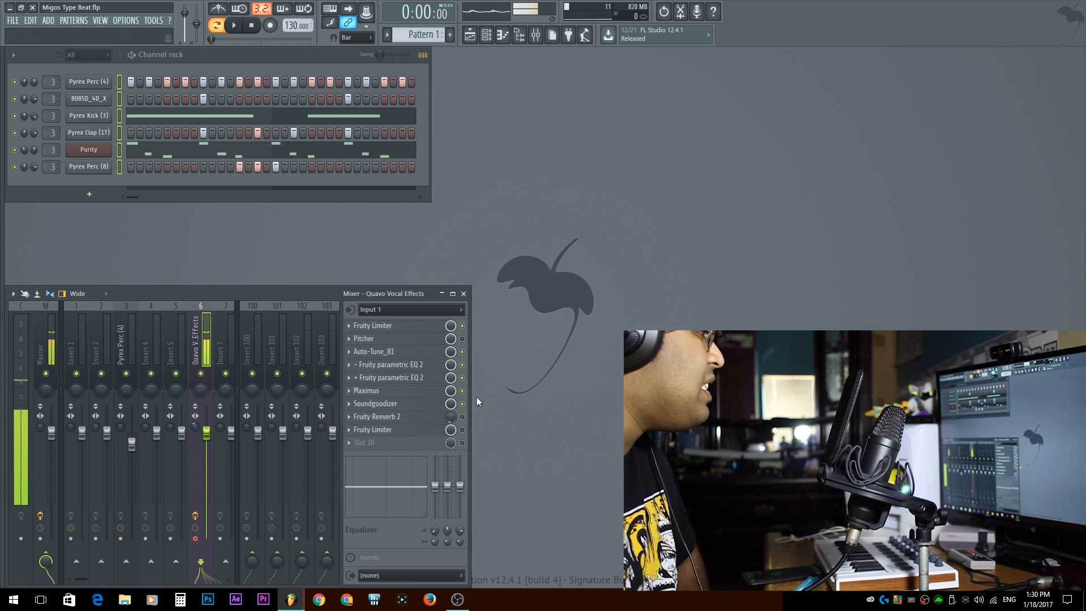
left_click(416, 403)
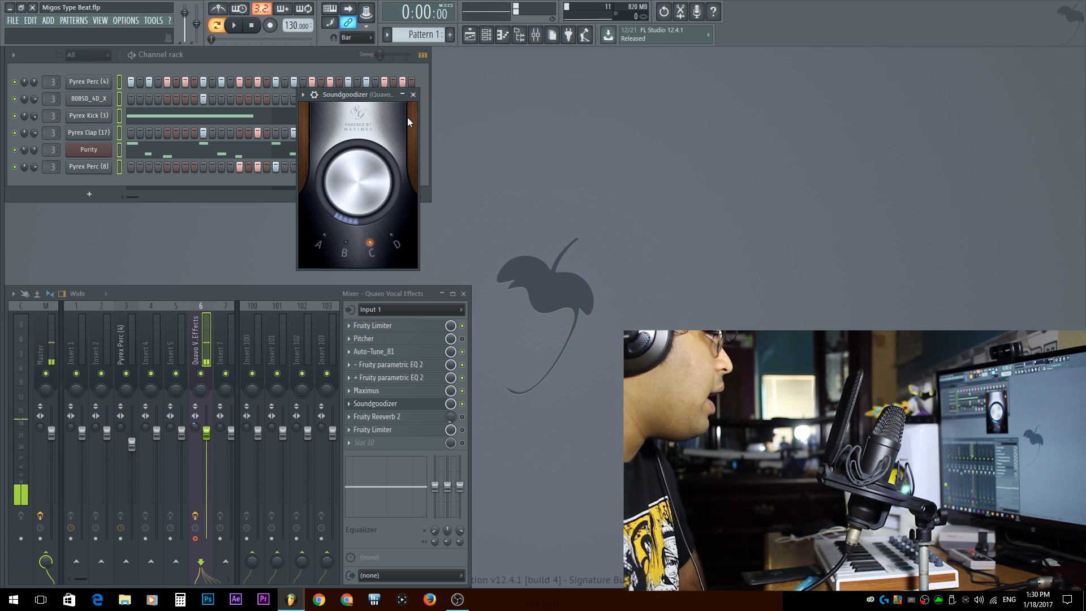
left_click_drag(354, 189, 354, 180)
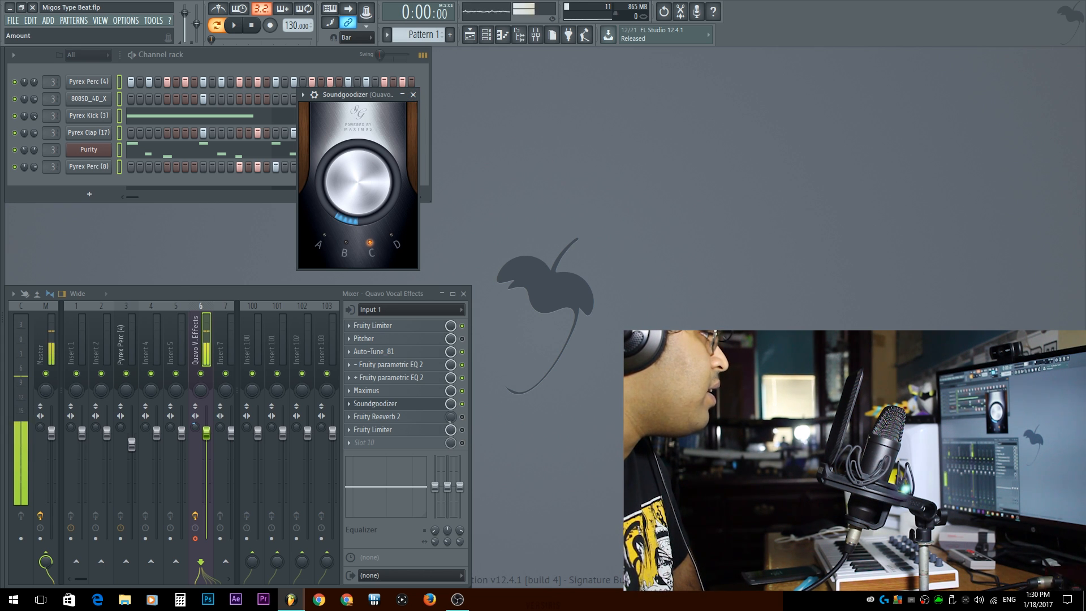
left_click(414, 95)
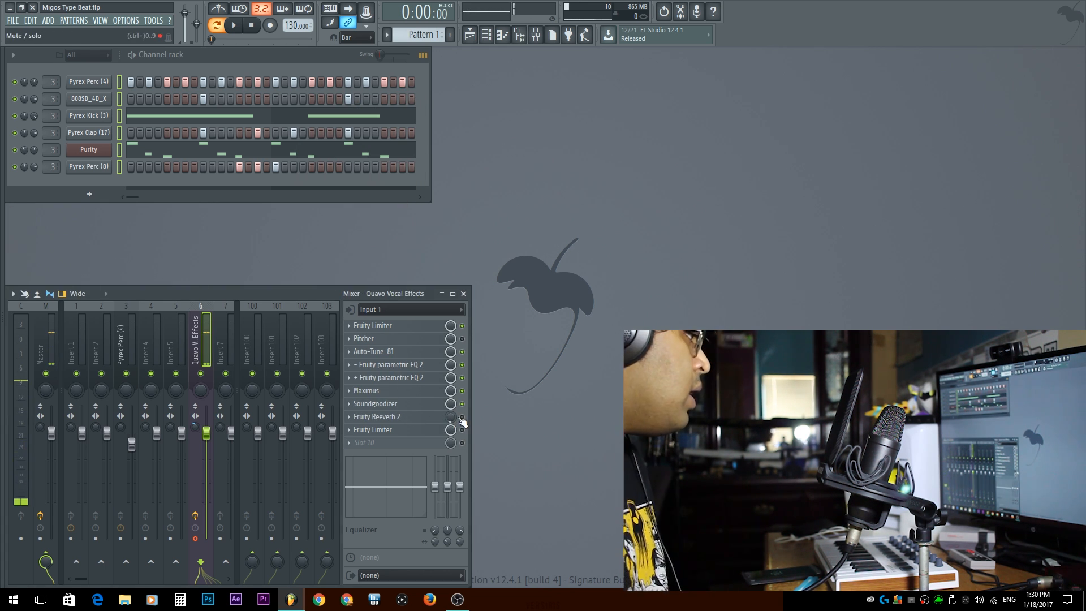
In Fruity Reeverb 2, set the high cut to 8.8 kHz, decay to 1.7 sec and mix to 25%
left_click(423, 422)
left_click_drag(182, 148, 460, 147)
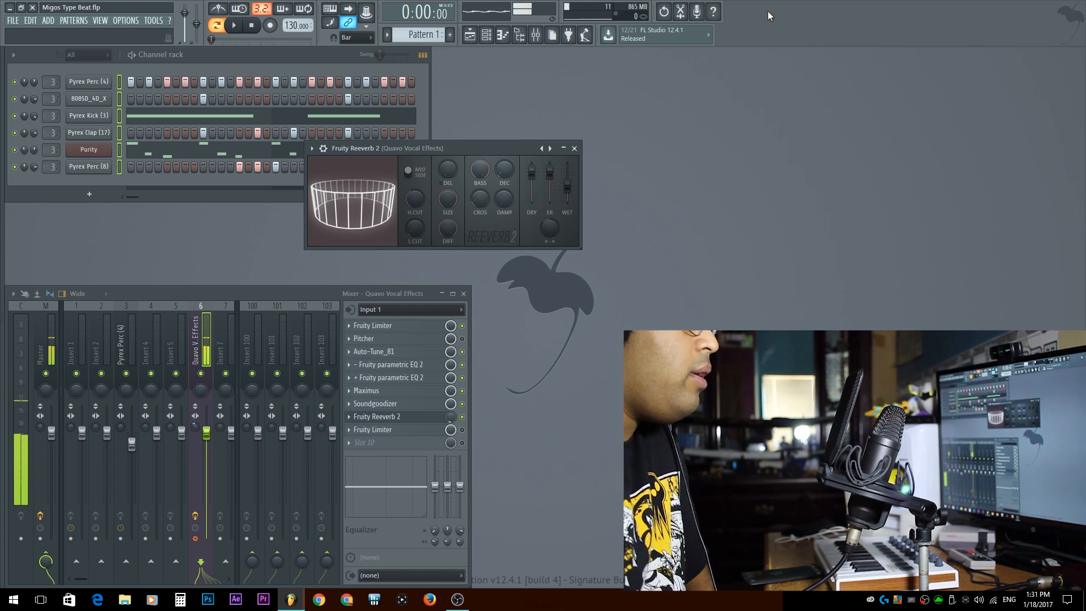
left_click_drag(418, 200, 418, 215)
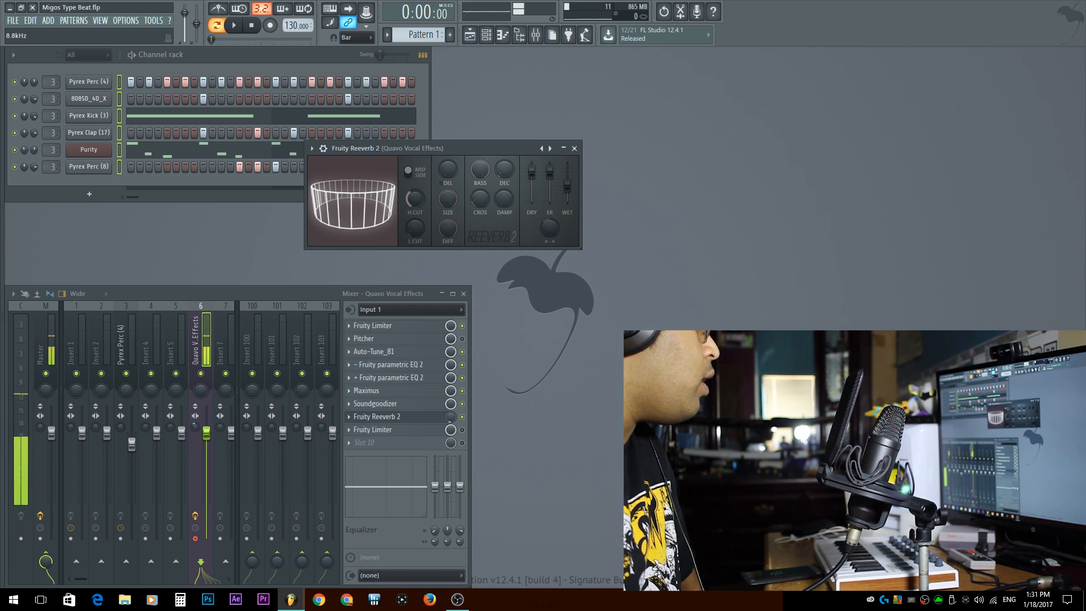
left_click_drag(486, 176, 486, 158)
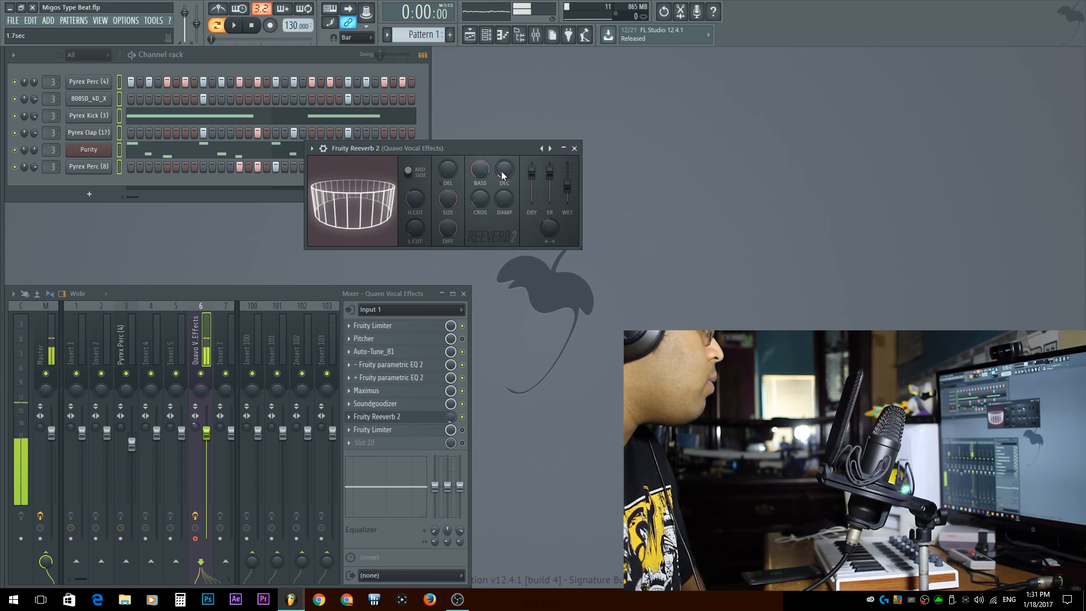
left_click_drag(549, 229, 549, 243)
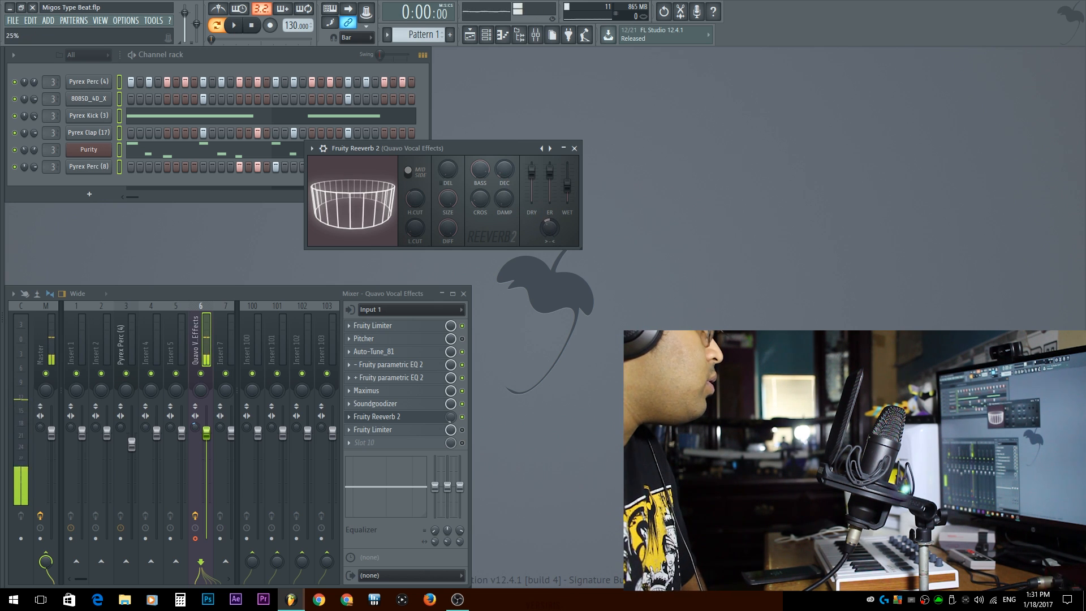
left_click(574, 149)
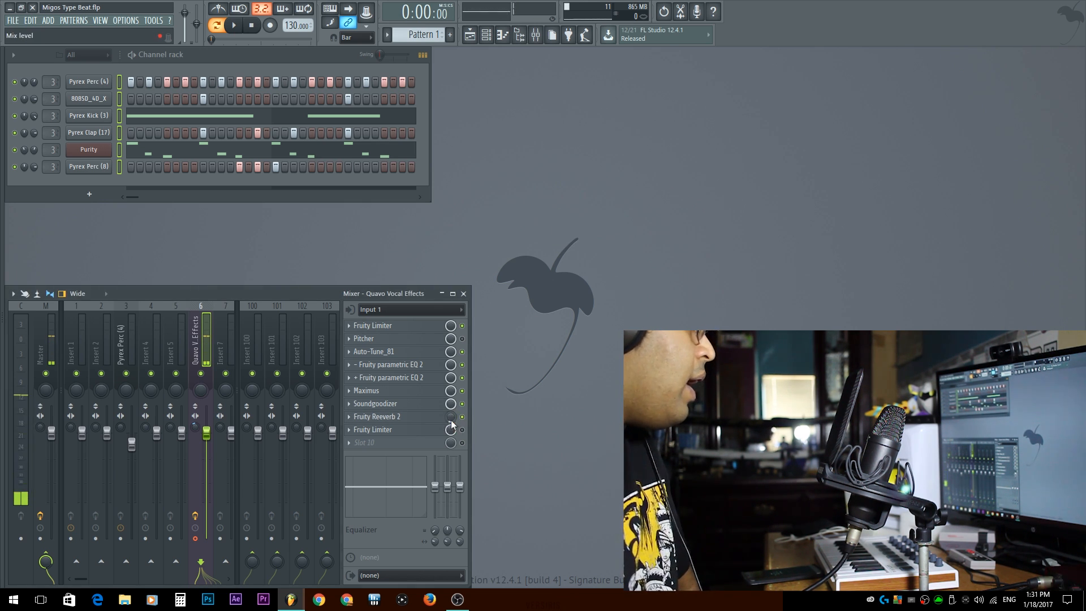
Lower the Reeverb slot's mix level slightly and toggle the final Fruity Limiter slot's enable switch
left_click_drag(453, 418, 453, 410)
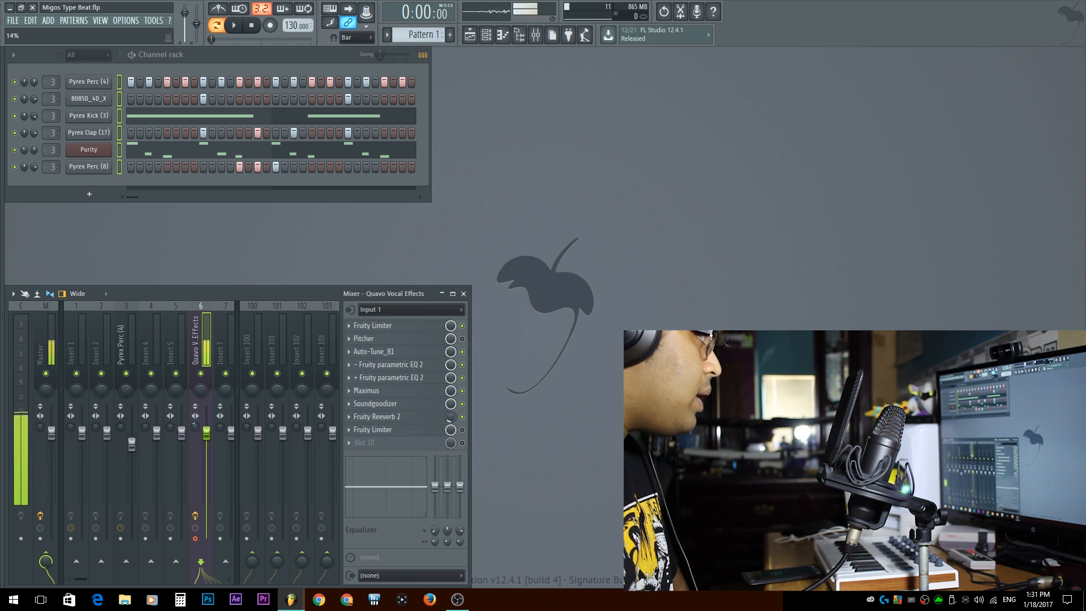
left_click(462, 430)
Open the final Fruity Limiter and set its gain to 0.0 dB
left_click(373, 430)
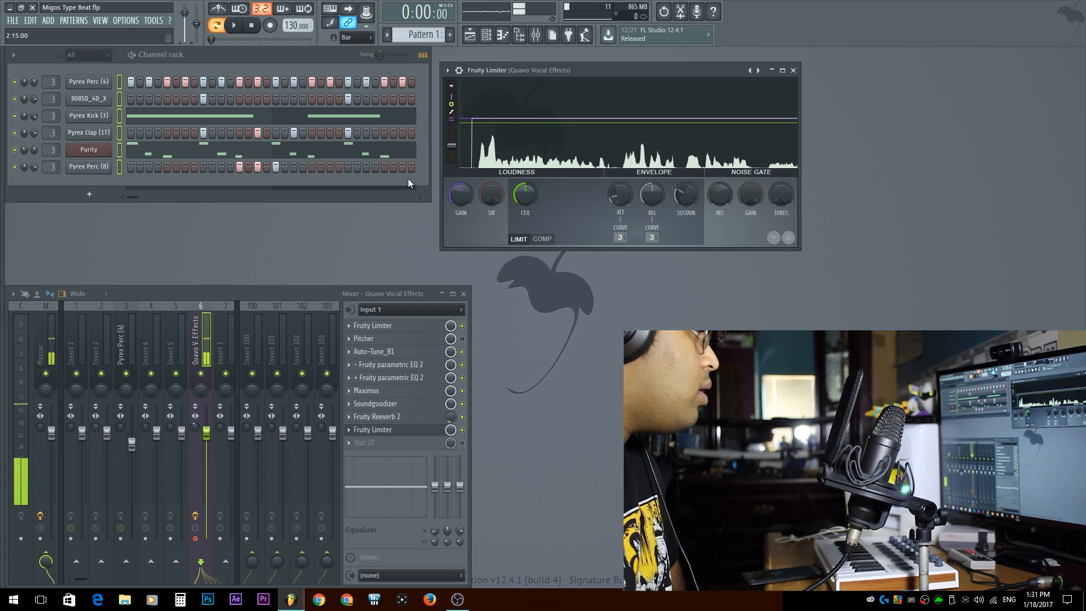
scroll(466, 204, "up", 3)
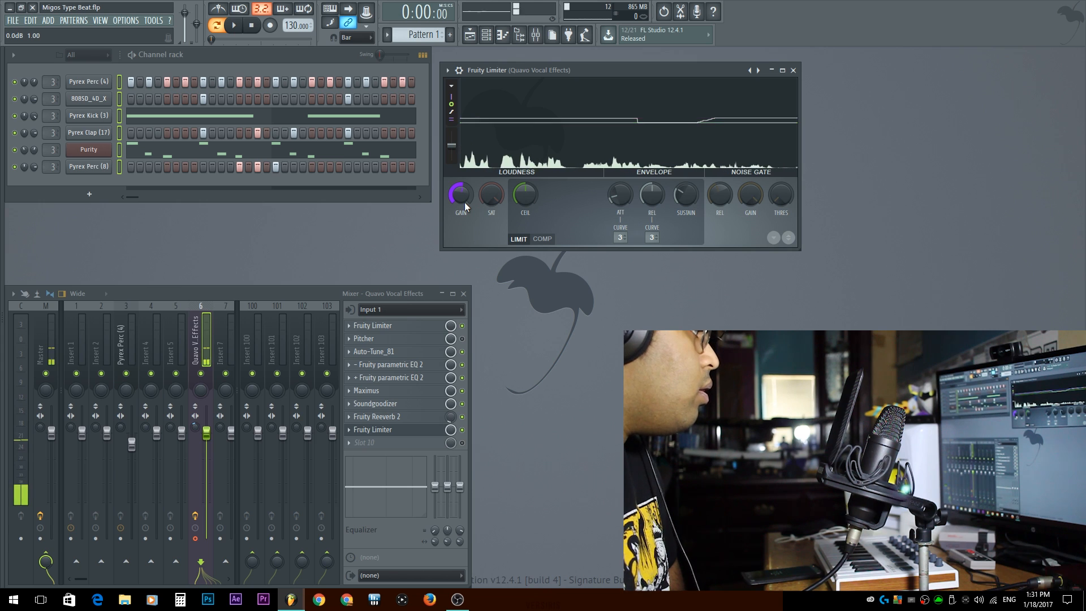
key("Escape")
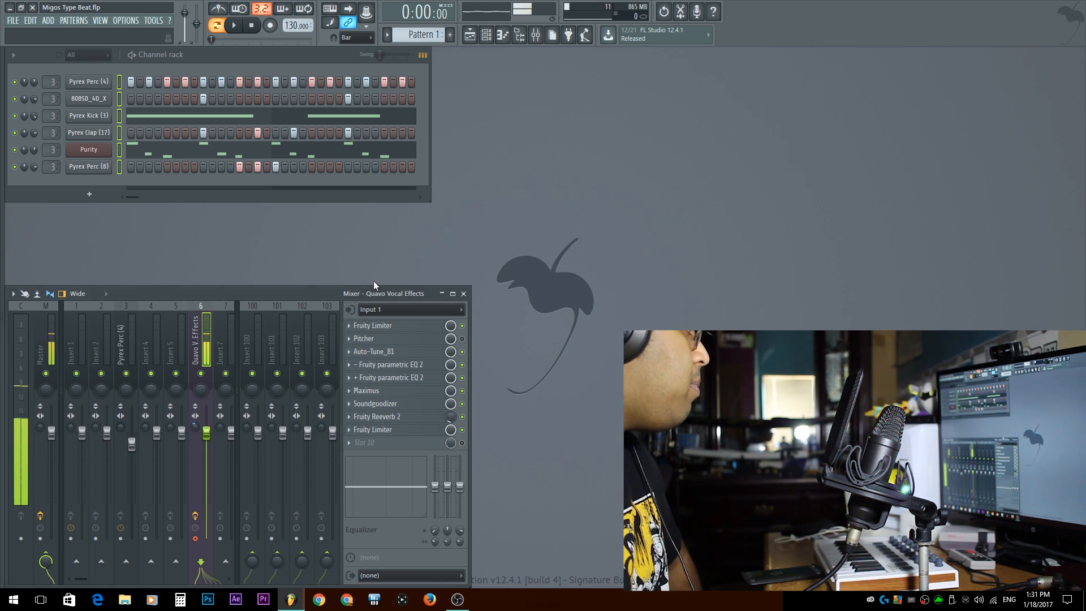
Open Auto-Tune, review its key setting, and close the plugin
left_click(374, 351)
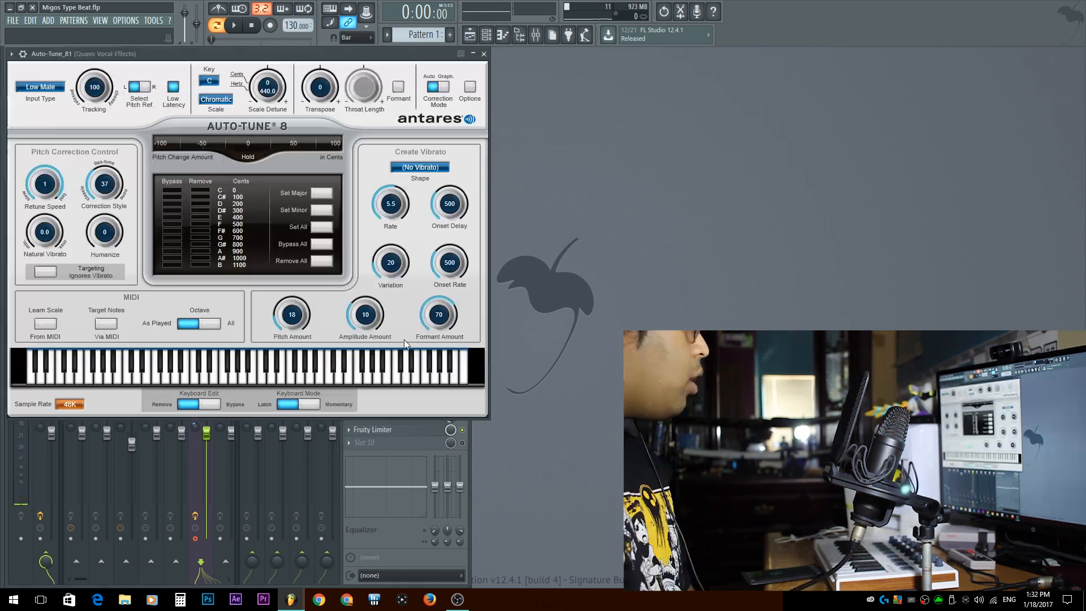
left_click_drag(348, 48, 813, 47)
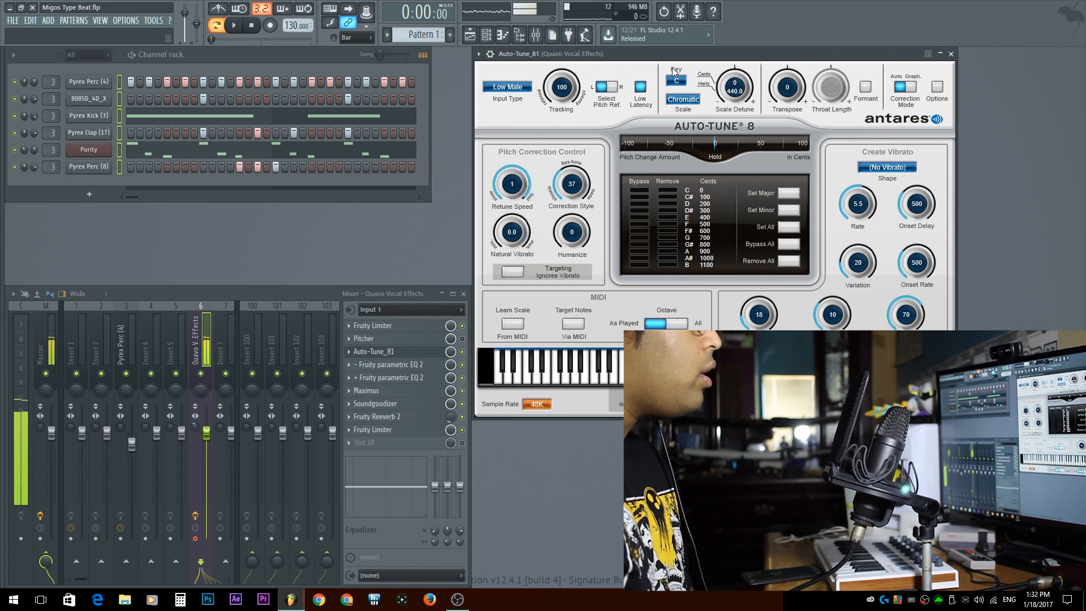
left_click(691, 86)
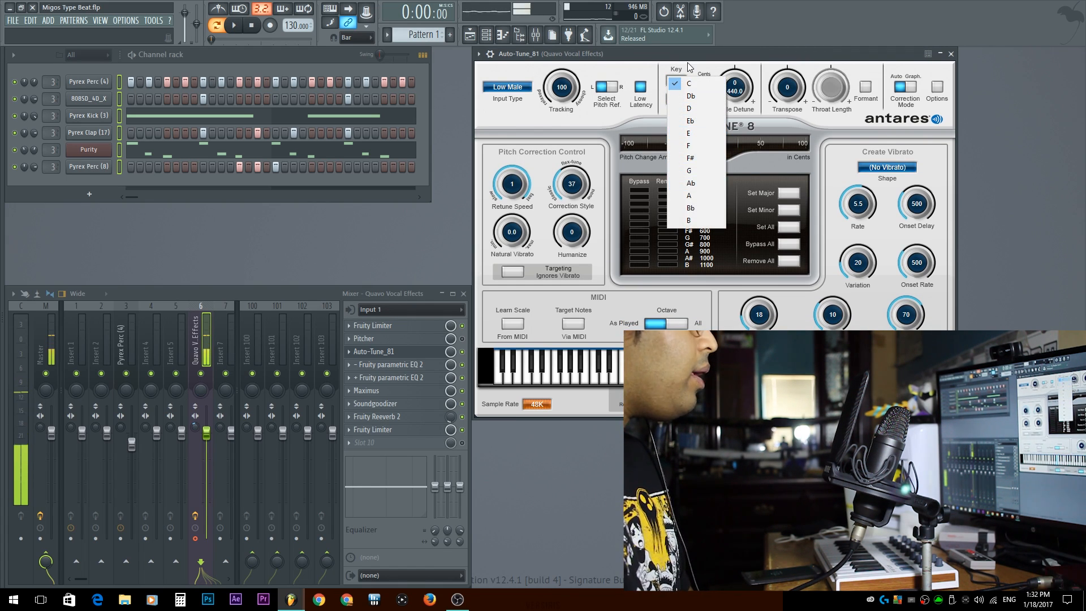
left_click(689, 64)
left_click_drag(834, 54, 368, 60)
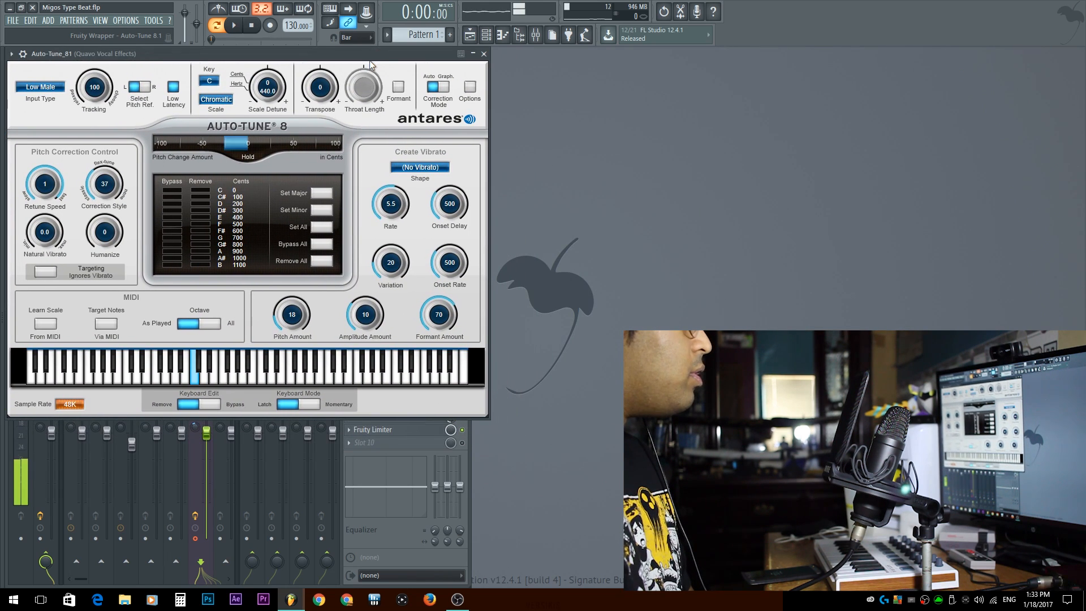
left_click(485, 54)
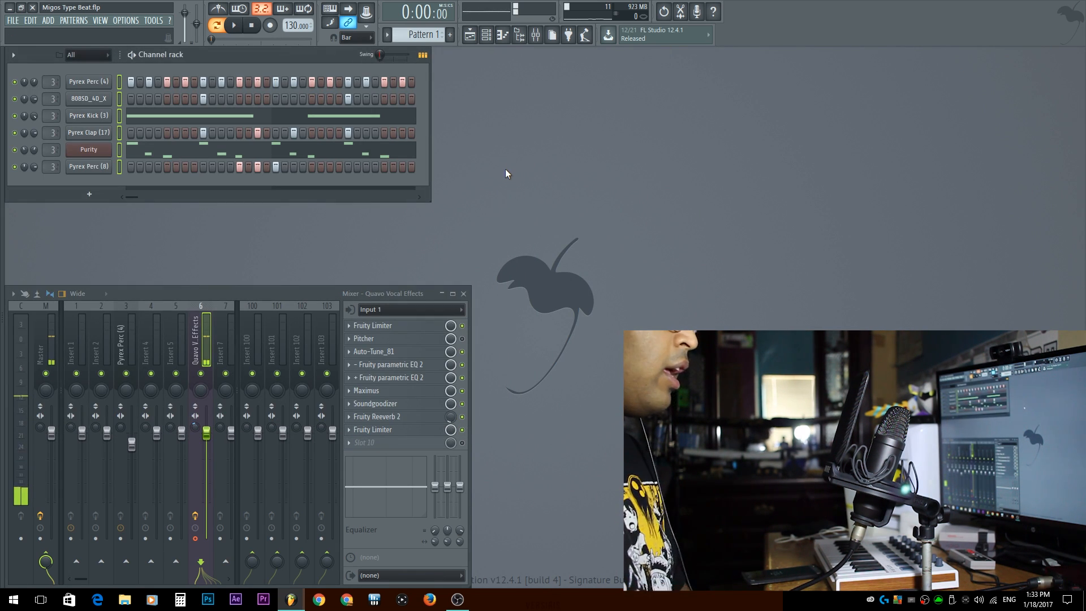